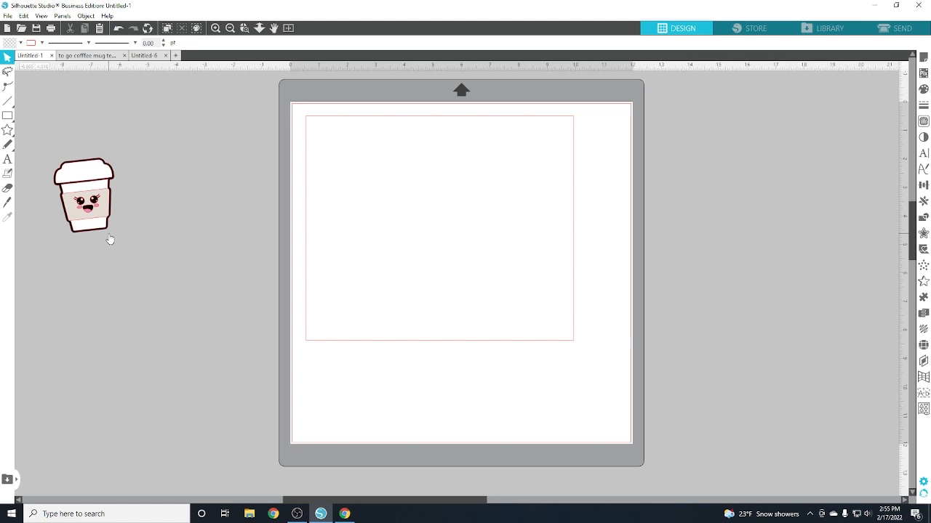
Step: Move the whole coffee cup drawing onto the page, inside the upper-left corner of the large rectangle
left_click_drag(168, 160, 52, 249)
left_click_drag(101, 211, 361, 173)
left_click(167, 181)
left_click_drag(419, 210, 356, 179)
key("alt")
scroll(384, 187, "up", 2)
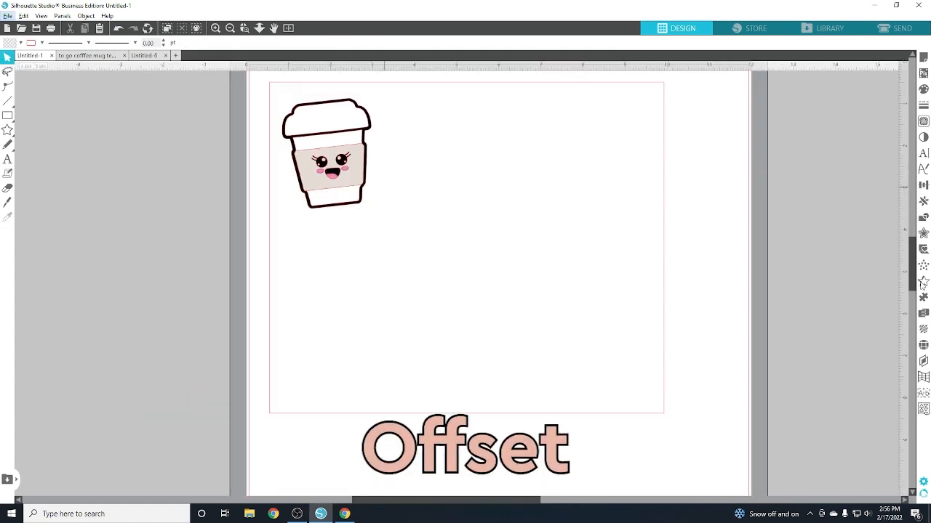
scroll(914, 278, "up", 1)
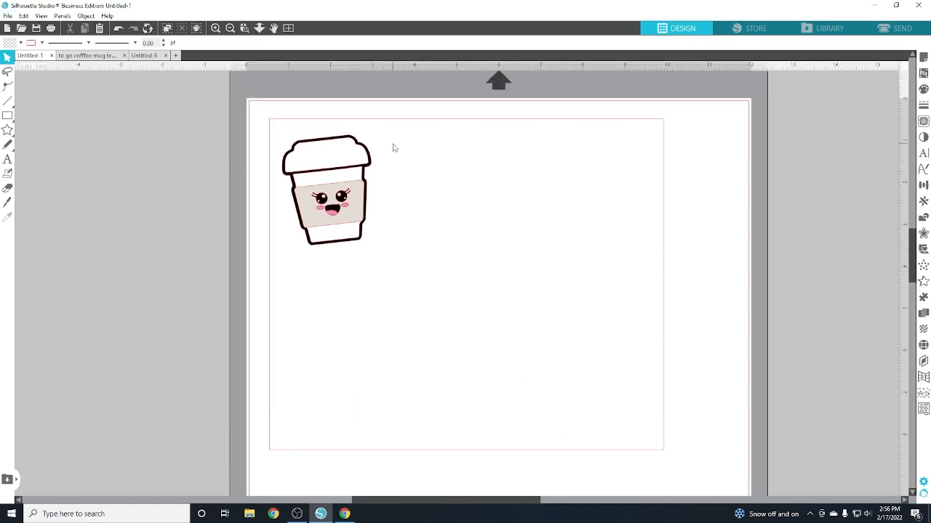
Step: Group all parts of the coffee cup and shift it slightly up and to the right
left_click(367, 188)
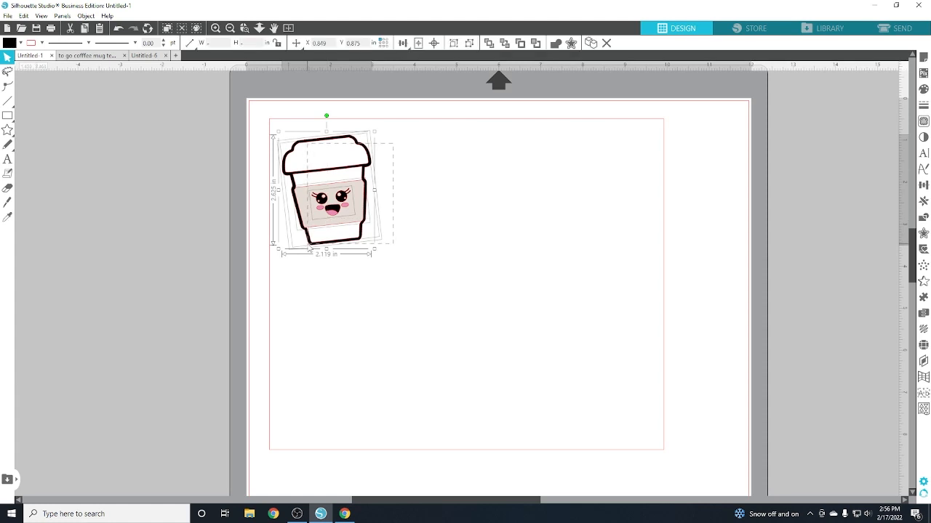
right_click(346, 210)
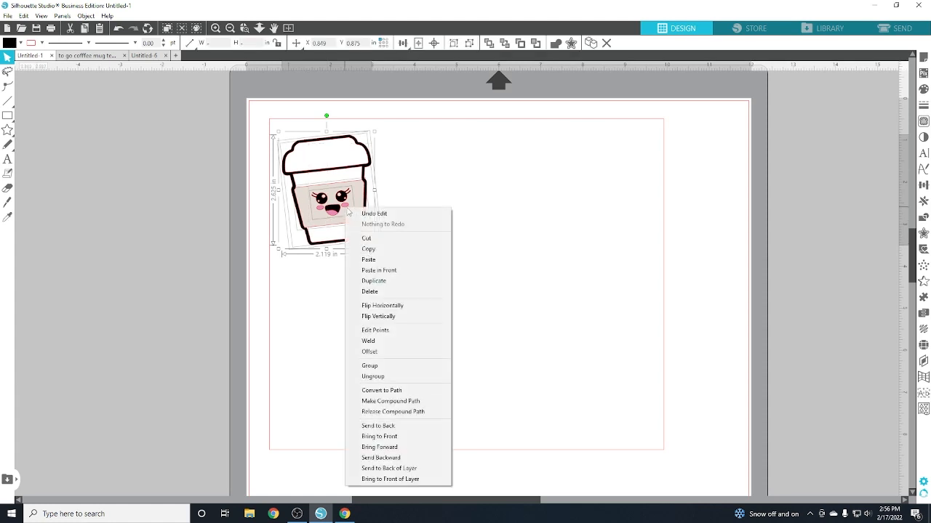
left_click(372, 376)
mouse_move(309, 206)
left_mouse_down()
mouse_move(336, 211)
mouse_move(316, 201)
left_mouse_up()
Step: Ungroup the coffee cup and clear the selection
right_click(357, 180)
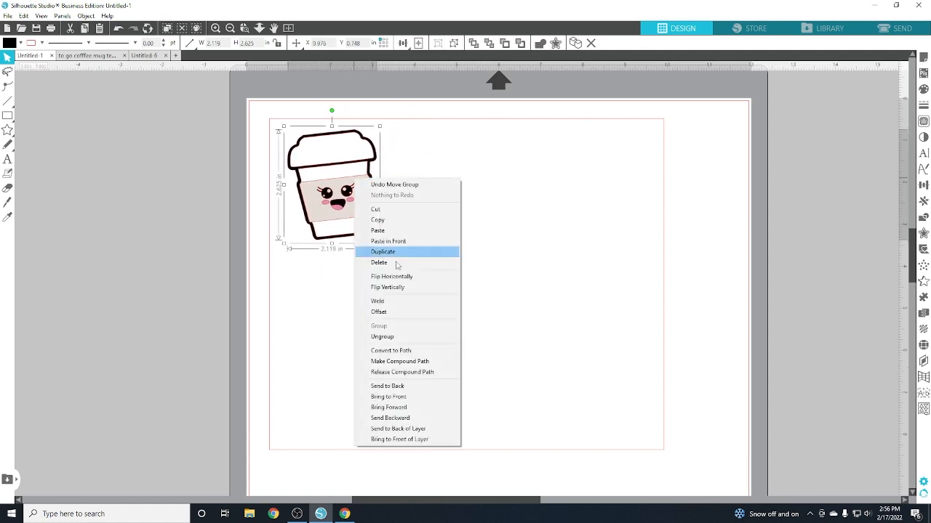
left_click(407, 336)
left_click_drag(360, 158, 447, 162)
left_click(493, 150)
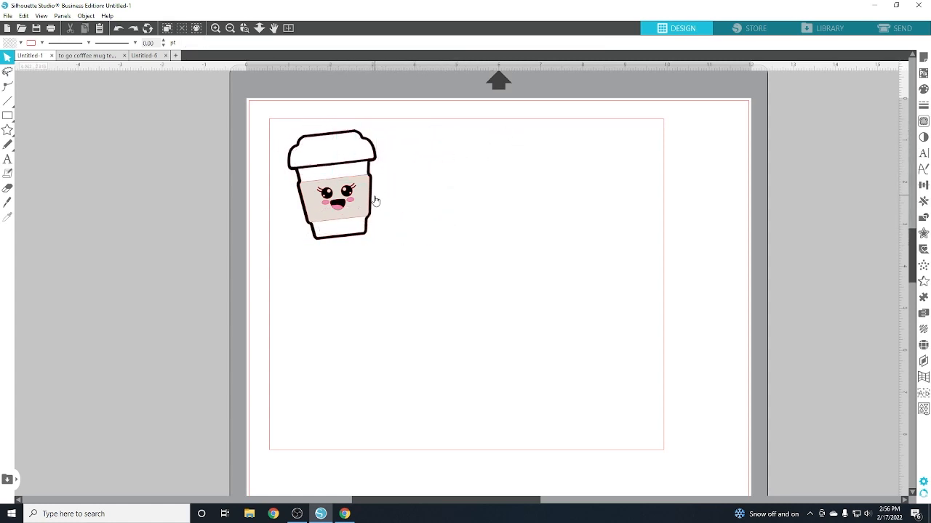
Step: Apply an external offset of 0.145 in to the cup's outer outline
left_click(375, 202)
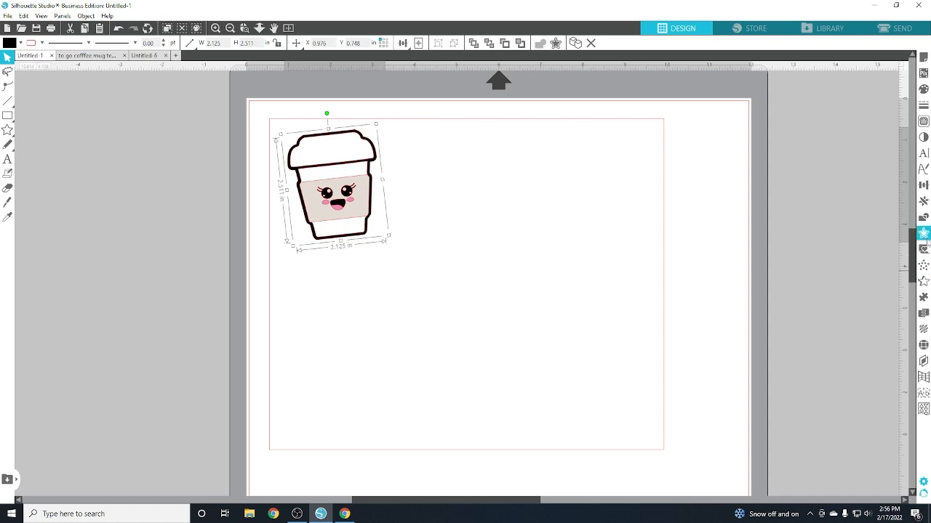
left_click(924, 236)
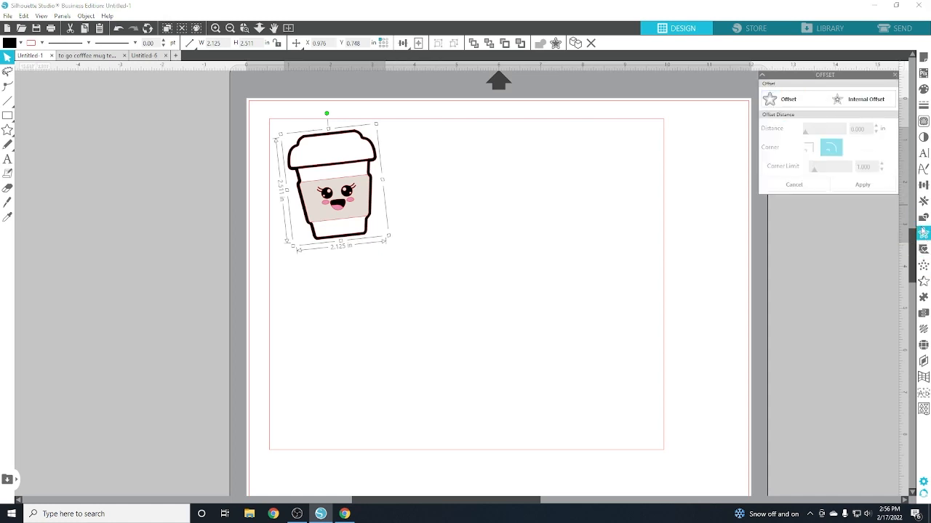
left_click(789, 101)
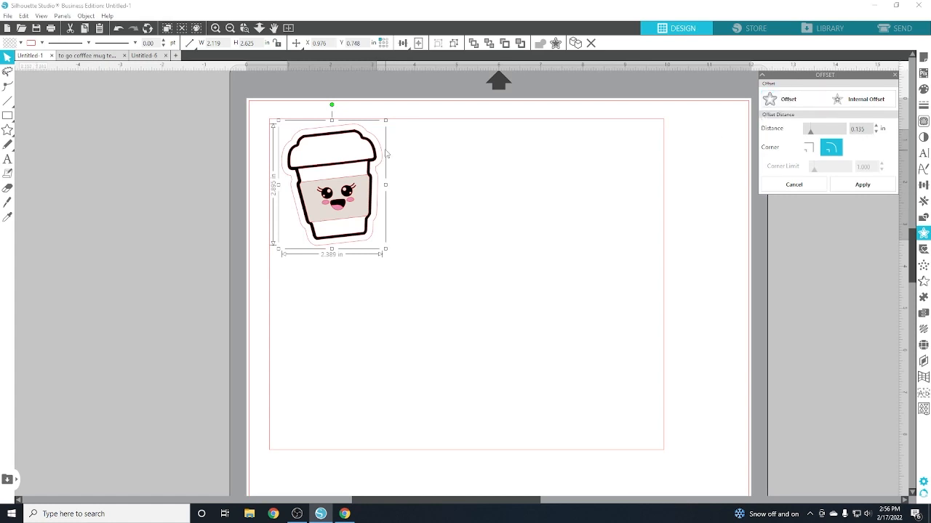
left_click(876, 127)
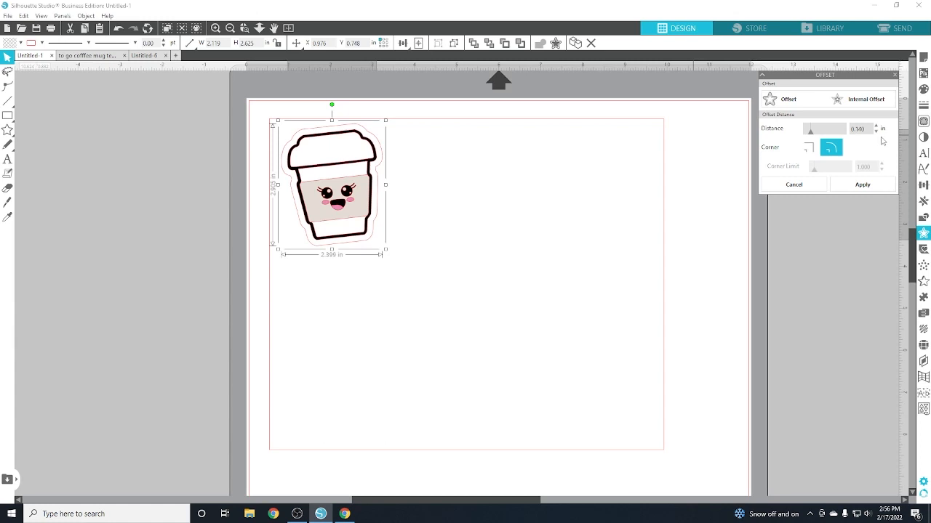
left_click(876, 127)
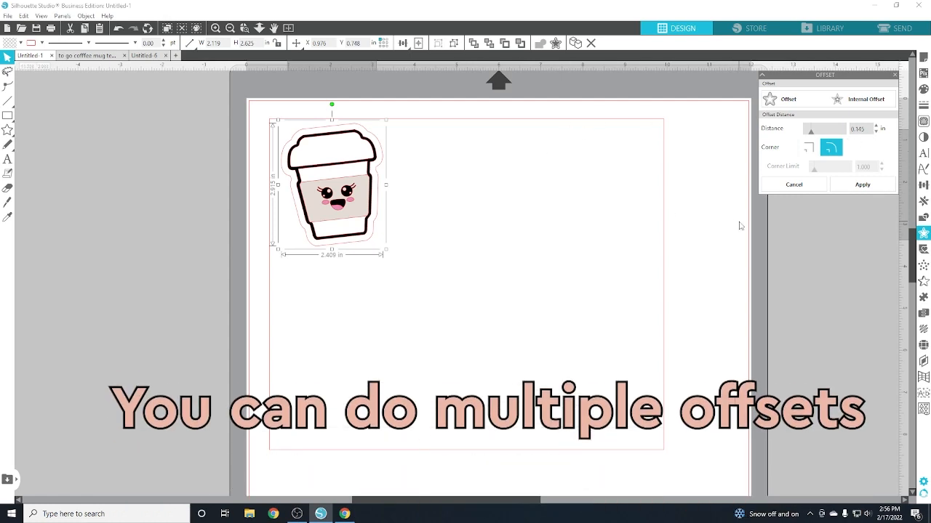
left_click(863, 186)
left_click(513, 223)
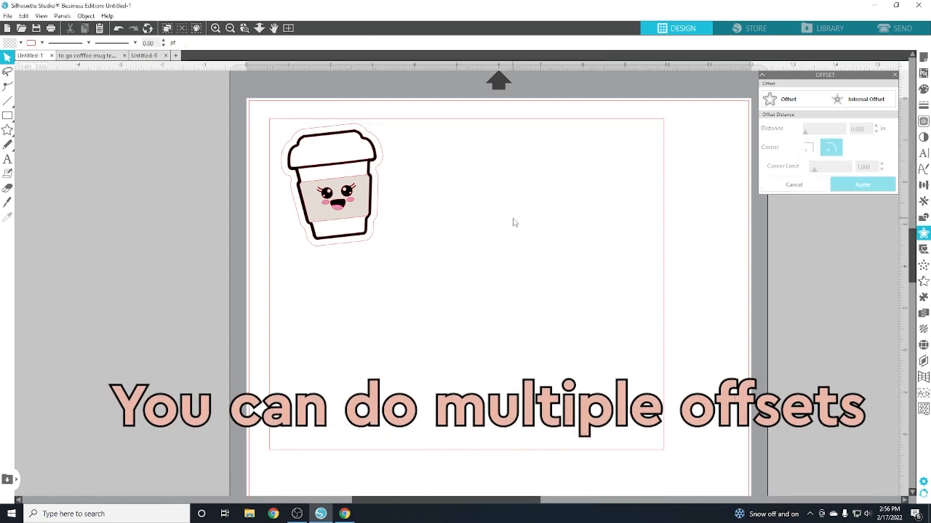
Step: Shift the cup with its offset slightly down and left, and fill the offset shape with pale green
left_click_drag(513, 262, 320, 156)
left_click(401, 183)
left_click_drag(416, 274, 330, 192)
left_click(442, 206)
left_click(354, 252)
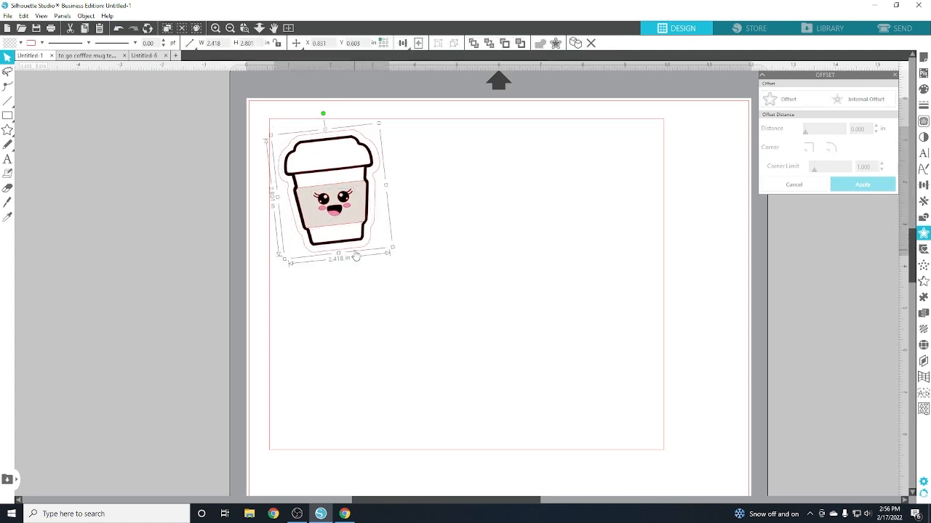
left_click(20, 44)
left_click(77, 126)
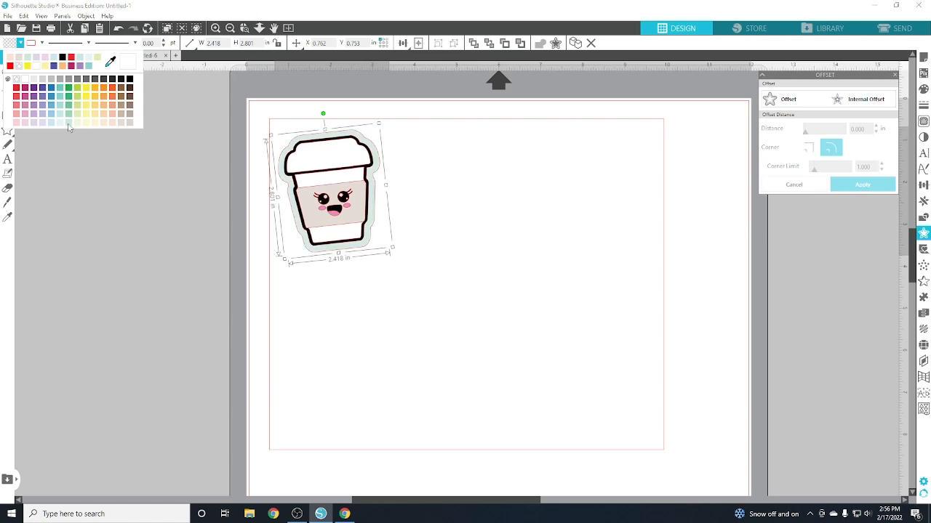
left_click(501, 237)
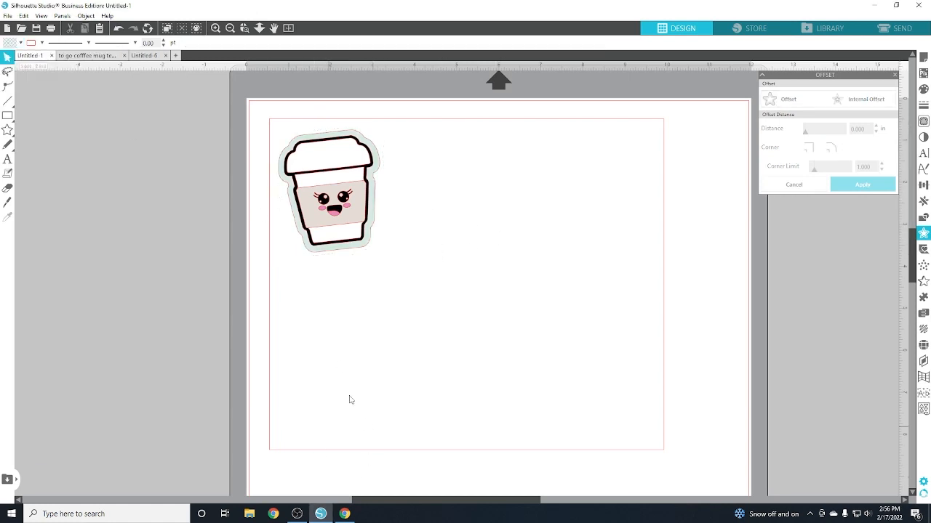
Step: Group the coffee cup together with its pale green offset border
left_click_drag(427, 254, 323, 147)
left_click(444, 189)
left_click_drag(435, 227, 320, 130)
right_click(318, 156)
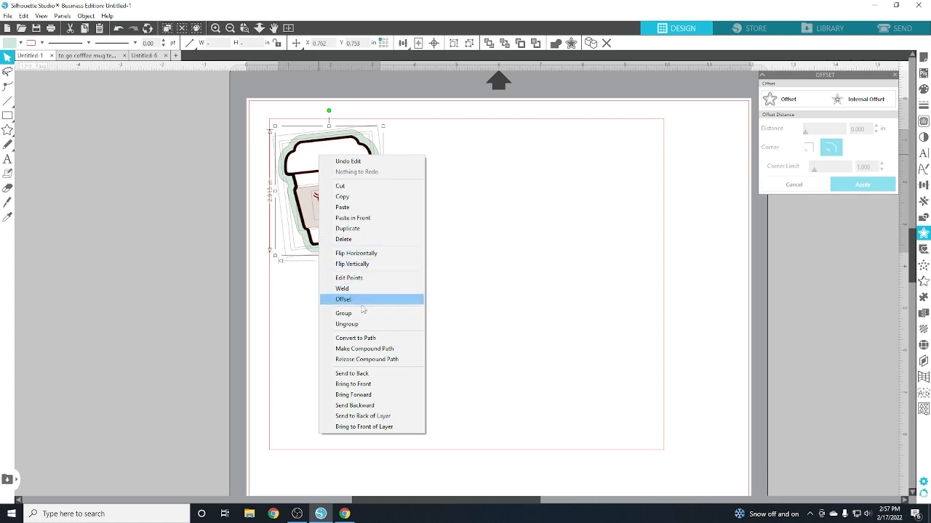
left_click(359, 324)
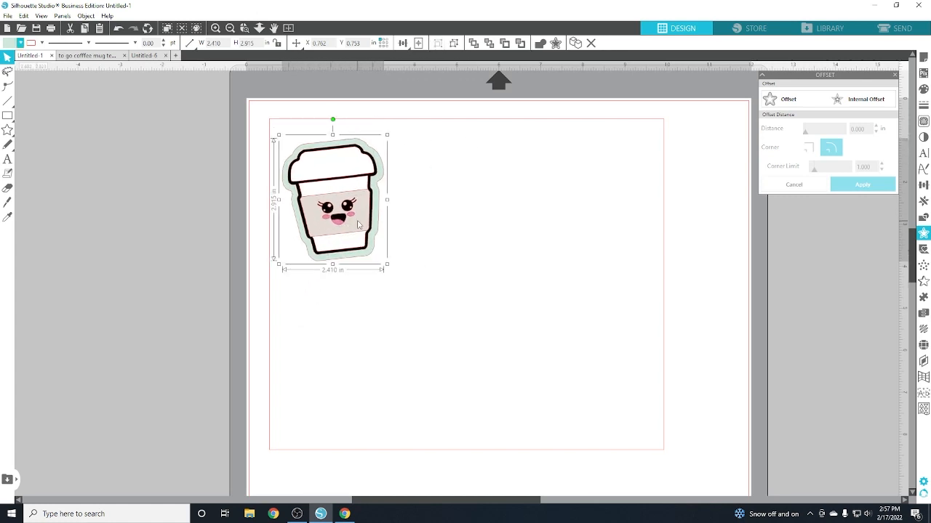
Step: Make three copies of the grouped cup and spread them beside and below the original
left_click_drag(356, 217, 441, 211)
key("ctrl+c")
key("ctrl+v")
key("ctrl+v")
left_click_drag(393, 234, 388, 328)
key("ctrl+v")
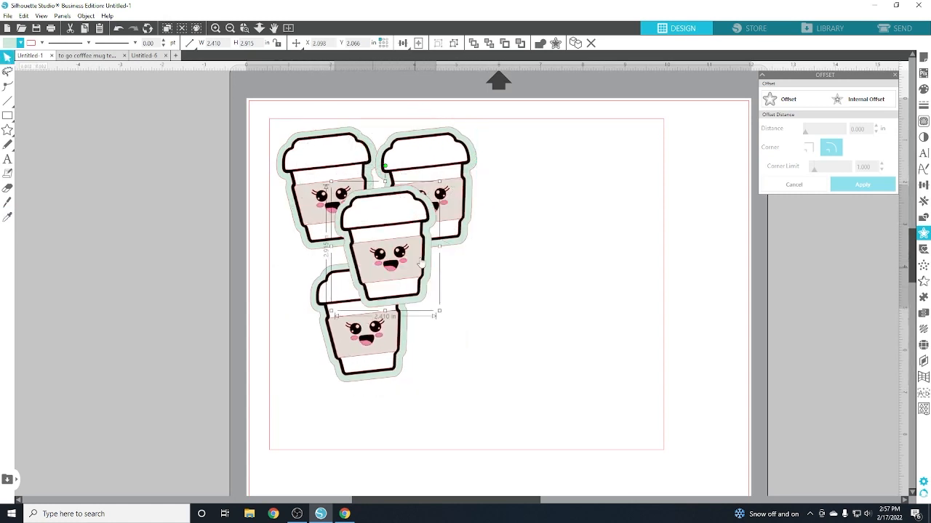
left_click_drag(426, 255, 488, 311)
Step: Tilt the second cup in the top row clockwise and shrink it to about 2.03 by 2.45 in
left_click(465, 160)
left_click_drag(427, 109, 436, 167)
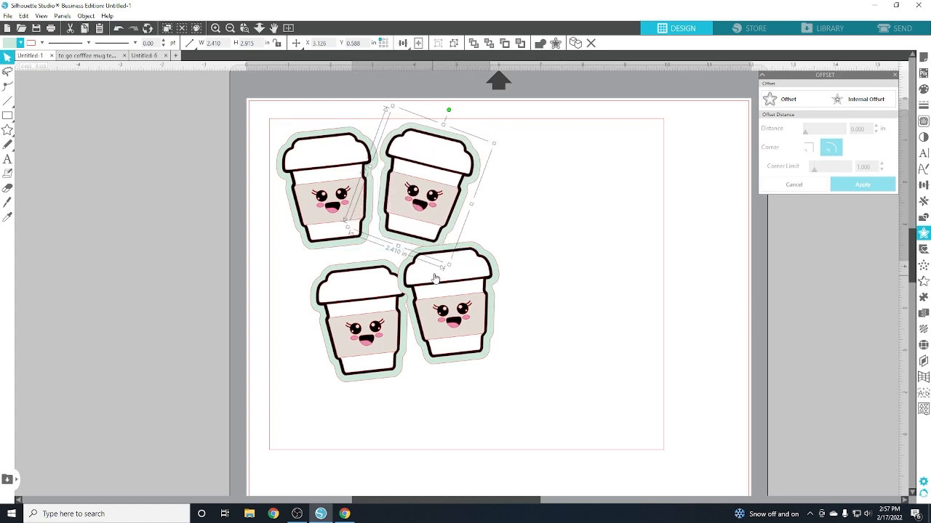
left_click_drag(449, 266, 441, 243)
left_click_drag(427, 206, 426, 218)
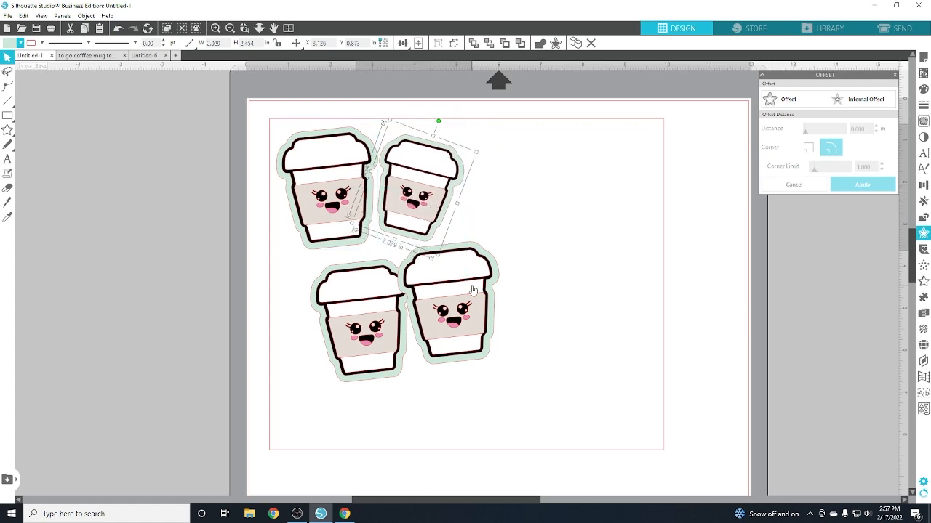
Step: Move the two lower copies into the top row, shrinking the third cup and tilting the fourth clockwise
left_click_drag(473, 289, 533, 176)
left_click_drag(563, 255, 545, 232)
left_click_drag(512, 207, 514, 225)
left_click_drag(374, 280, 601, 145)
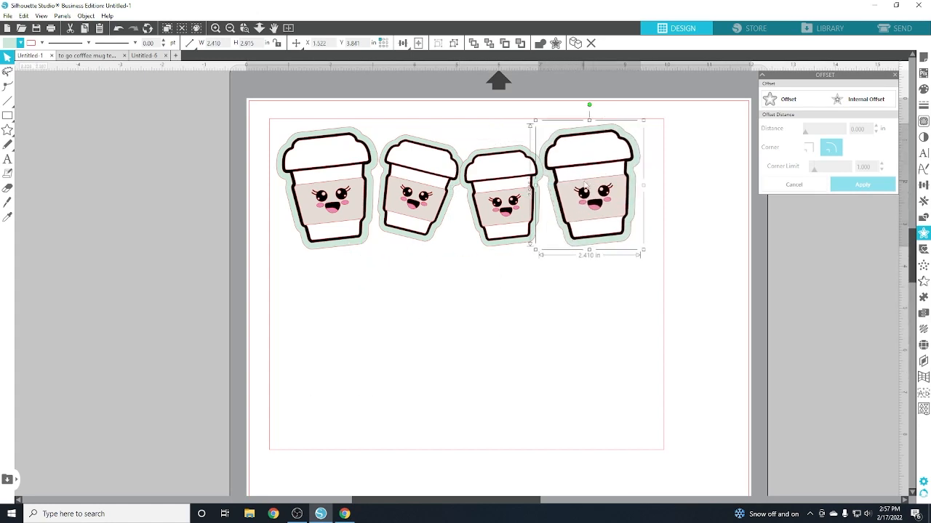
left_click_drag(589, 106, 618, 111)
Step: Copy the four top-row cups as a second row below and tilt that row's first cup clockwise
left_click_drag(526, 244, 509, 318)
key("ctrl+a")
key("ctrl+c")
key("ctrl+v")
left_click(337, 236)
left_click(337, 247)
left_click_drag(338, 224, 370, 229)
Step: Reposition and enlarge the second row's third cup, and nudge that row's second cup up and left
left_click_drag(500, 307, 481, 294)
left_click_drag(540, 354, 554, 365)
left_click(444, 386)
left_click_drag(429, 324, 423, 316)
left_click(442, 385)
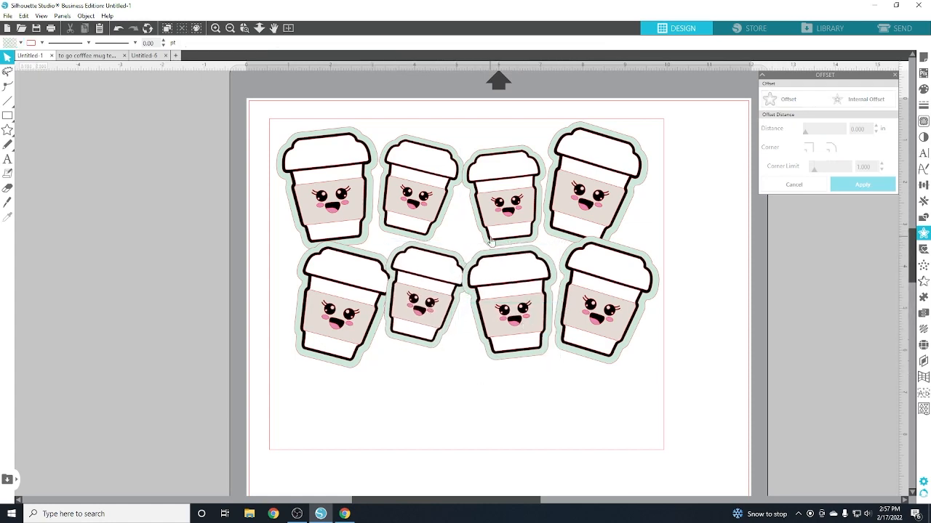
Step: Copy the top row's third cup and the second row's second cup to the right and left of a third row
left_click(500, 218)
key("ctrl+c")
key("ctrl+v")
left_click_drag(510, 290, 583, 417)
left_click(430, 322)
key("ctrl+c")
key("ctrl+v")
left_click_drag(430, 322, 363, 391)
Step: Copy the second row's third cup to the middle of the bottom row and nudge the two cups beside it
left_click(500, 325)
key("ctrl+c")
key("ctrl+v")
left_click_drag(502, 295, 449, 362)
left_click_drag(379, 383, 390, 389)
left_click_drag(605, 391, 592, 389)
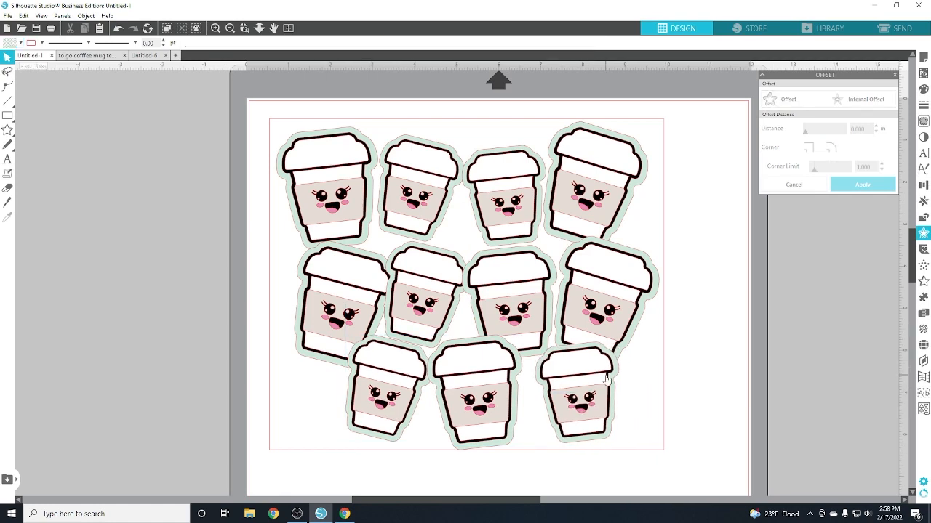
Step: Nudge the second row's second cup up and shift the three bottom-row cups to the left
left_click_drag(423, 311, 424, 301)
left_click_drag(384, 396, 378, 396)
left_click(790, 323)
left_click_drag(480, 405, 472, 397)
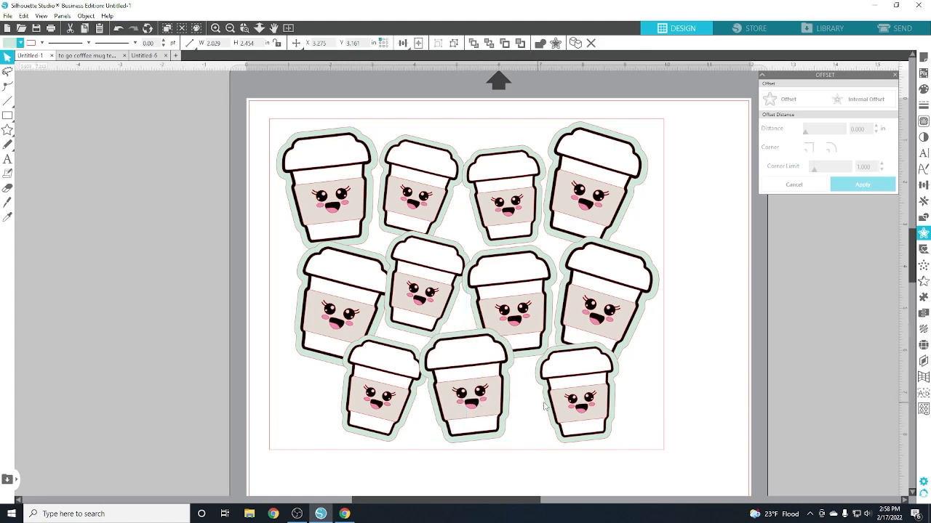
left_click_drag(582, 396, 570, 395)
left_click(687, 306)
Step: Slightly enlarge the third cup in the top row and reposition it between its neighbours
left_click_drag(530, 224, 526, 220)
left_click(544, 234)
left_click(575, 217)
left_click(526, 174)
left_click_drag(545, 139, 553, 131)
left_click_drag(534, 172, 528, 178)
Step: Move the second row's third cup up and bring it to the front
left_click_drag(521, 335, 523, 320)
right_click(518, 307)
left_click(556, 245)
right_click(533, 287)
left_click(575, 237)
Step: Shift the last bottom-row cup slightly left and bring it to the front
left_click_drag(561, 415, 555, 414)
right_click(564, 414)
left_click(597, 364)
left_click(654, 386)
Step: Slightly enlarge the bottom row's first cup and shift it left, and nudge that row's last cup
left_click(376, 393)
left_click_drag(352, 322, 350, 313)
left_click(378, 396)
left_click_drag(376, 393, 372, 394)
left_click(471, 394)
left_click_drag(560, 406, 562, 405)
left_click(654, 396)
Step: Nudge the top row's third cup up and the second row's third cup up and to the right
left_click(587, 218)
left_click(680, 240)
left_click_drag(557, 205, 558, 203)
left_click_drag(502, 204, 501, 196)
left_click_drag(515, 287, 522, 283)
left_click(629, 213)
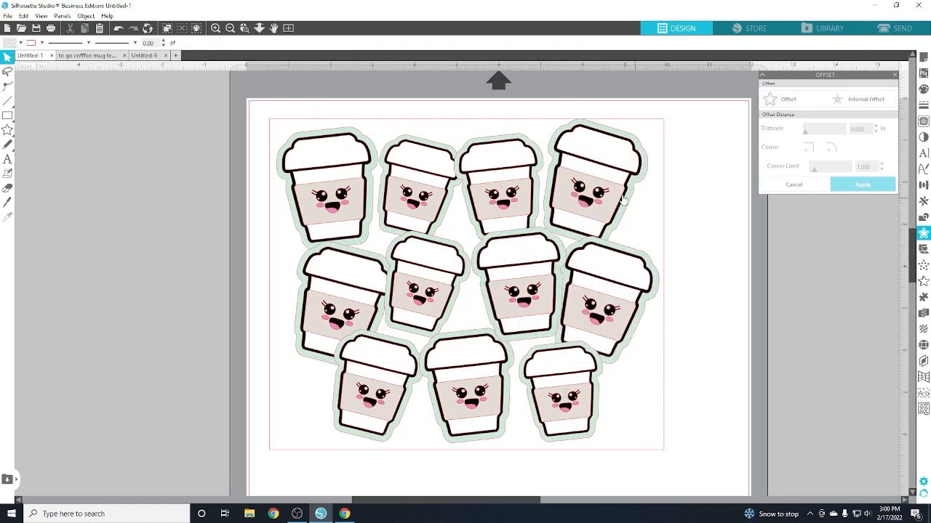
Step: Nudge the top row's last cup slightly up and right and ungroup it
left_click_drag(620, 200, 623, 197)
right_click(623, 196)
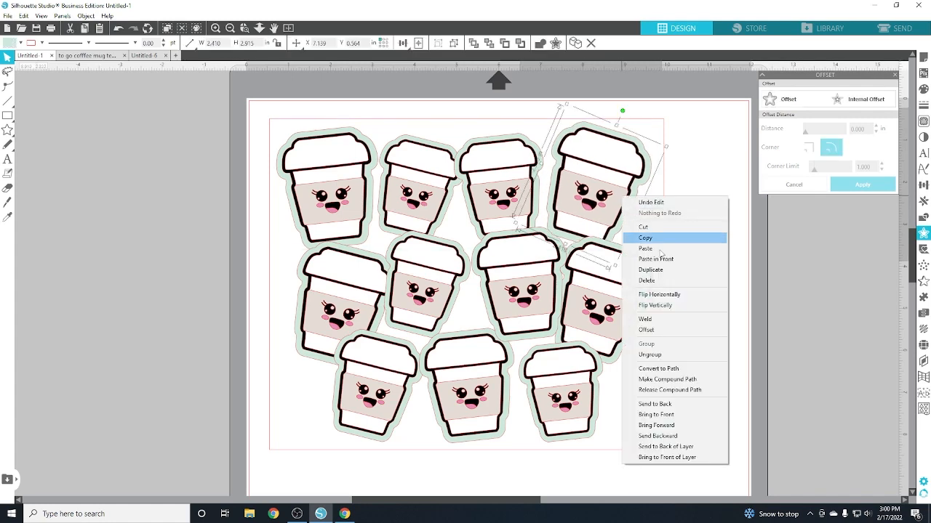
left_click(651, 357)
left_click(791, 230)
Step: Fill the offset border of the top row's last cup with pale lavender
left_click(650, 177)
left_click(650, 179)
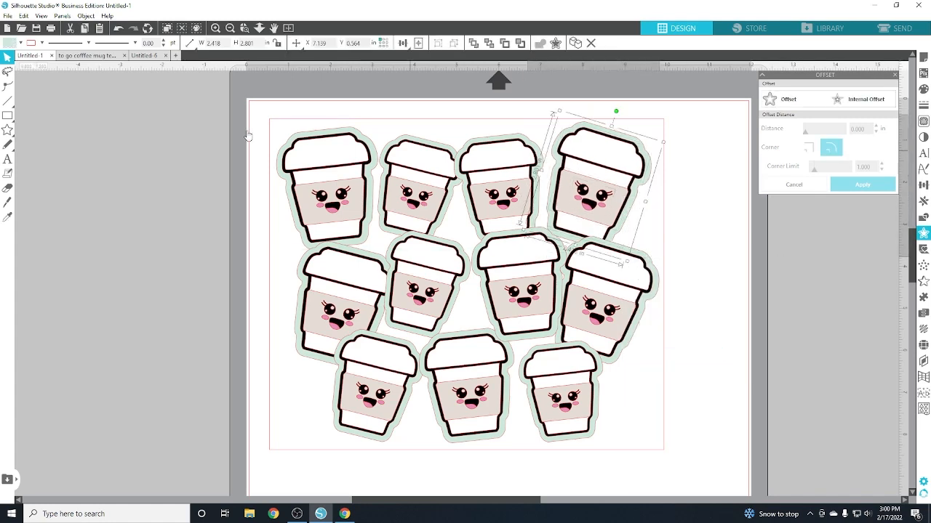
left_click(21, 43)
left_click(21, 43)
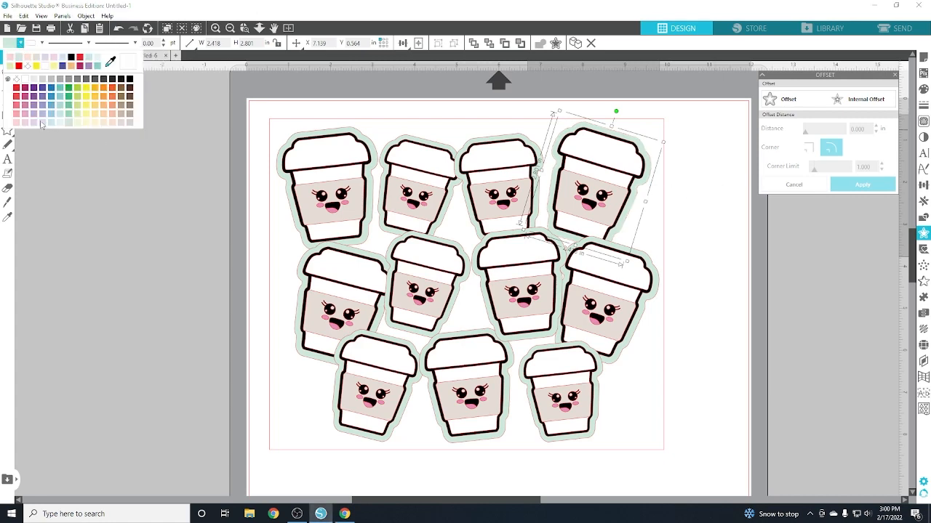
left_click(45, 127)
left_click(719, 207)
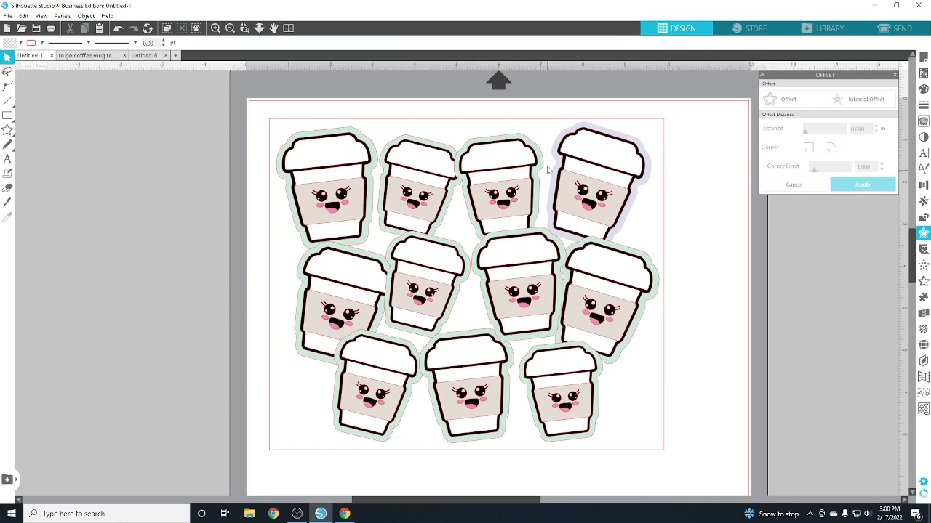
Step: Group the top row's last cup with its lavender border again
left_click(590, 193)
right_click(620, 202)
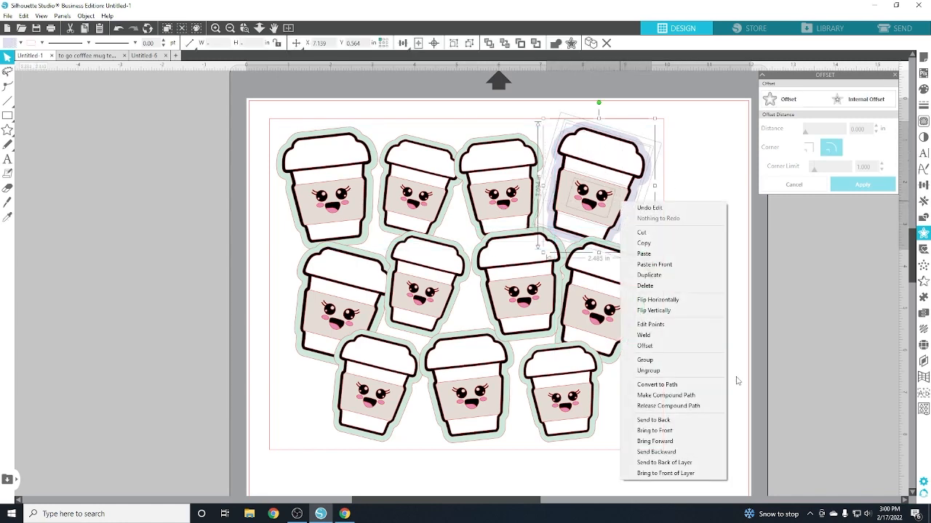
left_click(663, 359)
left_click(824, 248)
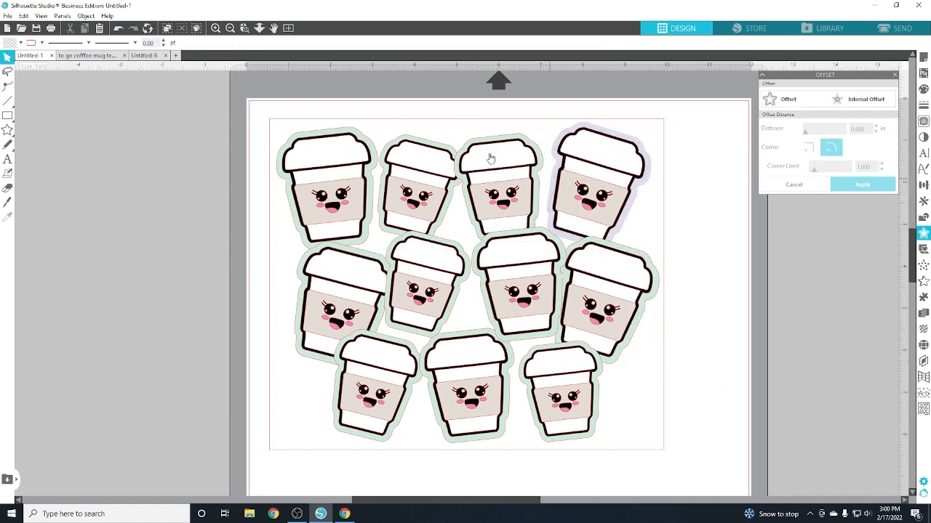
Step: Ungroup the top row's third cup and fill its offset border with pale blue
right_click(511, 207)
left_click(556, 364)
left_click(21, 43)
left_click(51, 123)
Step: Ungroup the top row's second cup and fill its offset border with pale pink
right_click(415, 186)
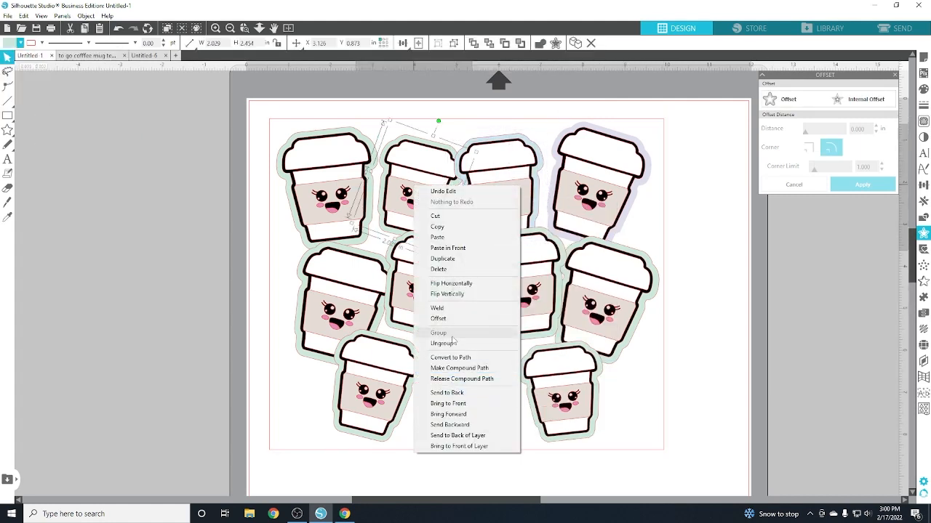
left_click(453, 343)
left_click(21, 44)
left_click(25, 123)
right_click(394, 190)
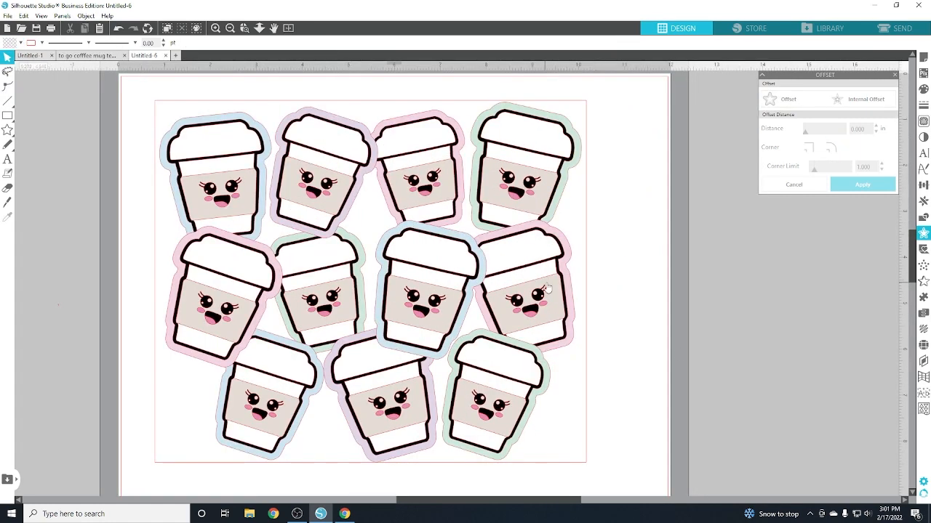
Step: In the Untitled-6 design, nudge the second row's last pink cup up and the top-right green cup slightly left
left_click_drag(548, 288, 552, 281)
left_click_drag(524, 199, 519, 198)
left_click(133, 333)
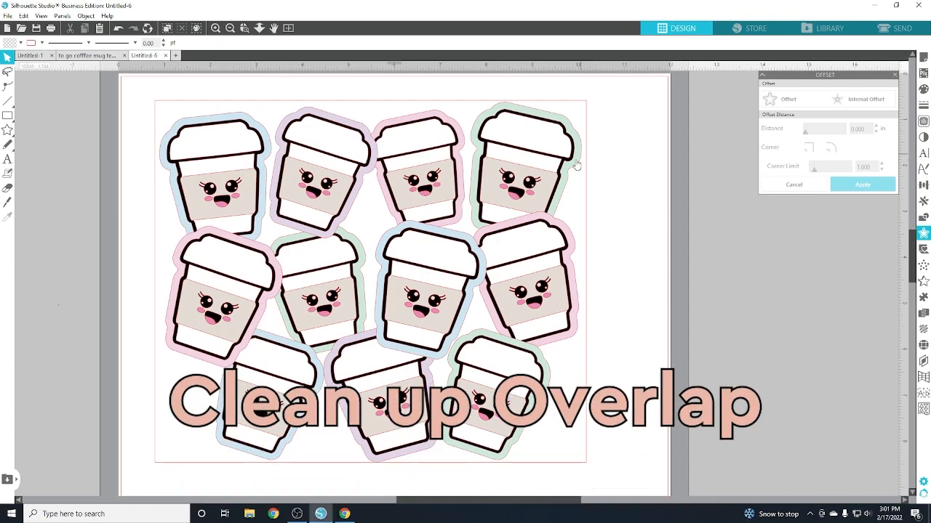
Step: Examine the overlapping cut lines between the cups in the Send preview and return to the design
left_click(893, 28)
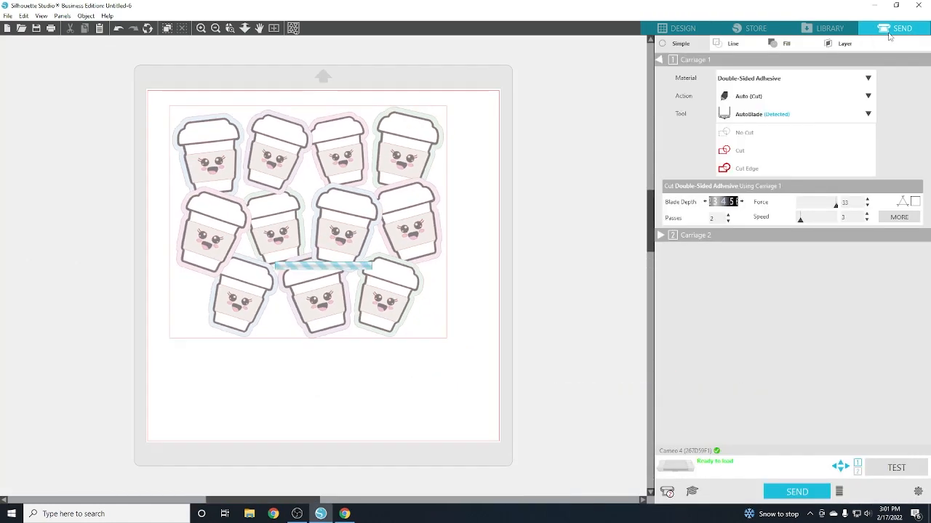
left_click(201, 27)
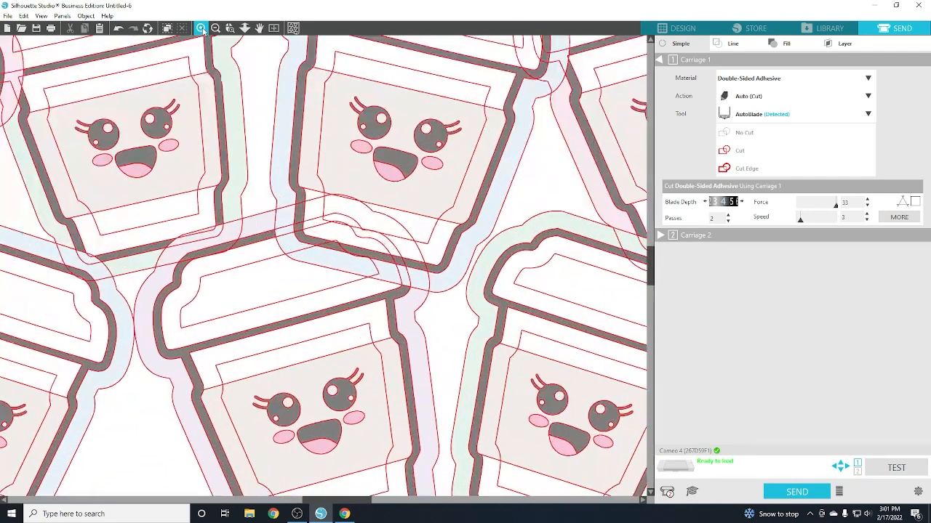
left_click(200, 28)
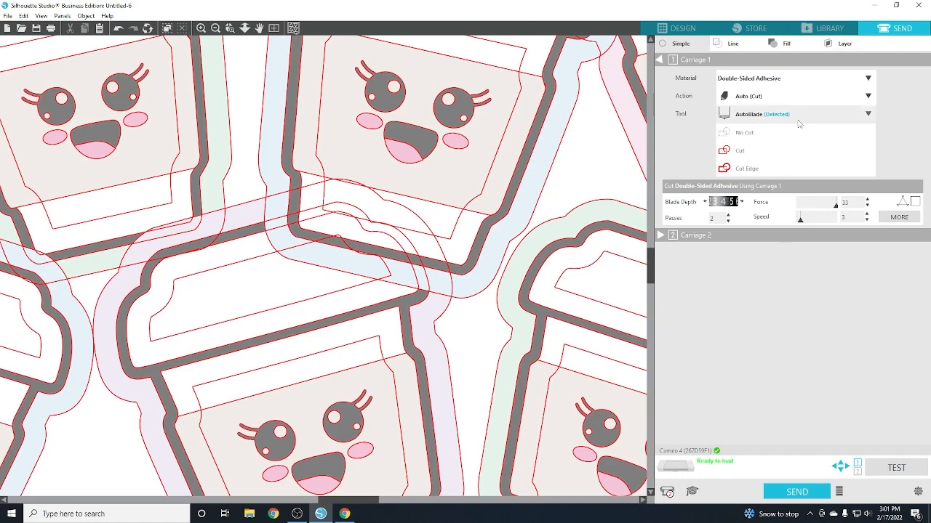
left_click(215, 28)
left_click(216, 28)
left_click(215, 27)
left_click(215, 27)
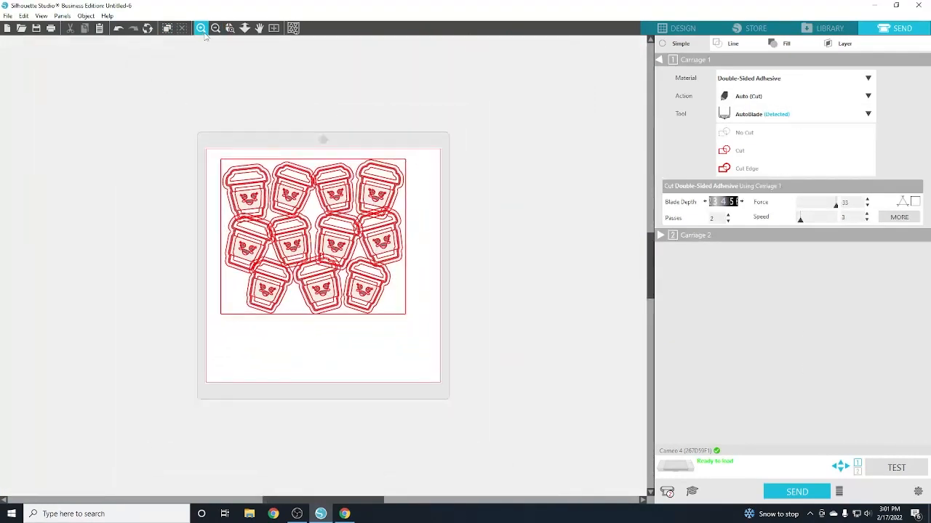
left_click(201, 29)
left_click(202, 31)
left_click_drag(648, 276, 653, 263)
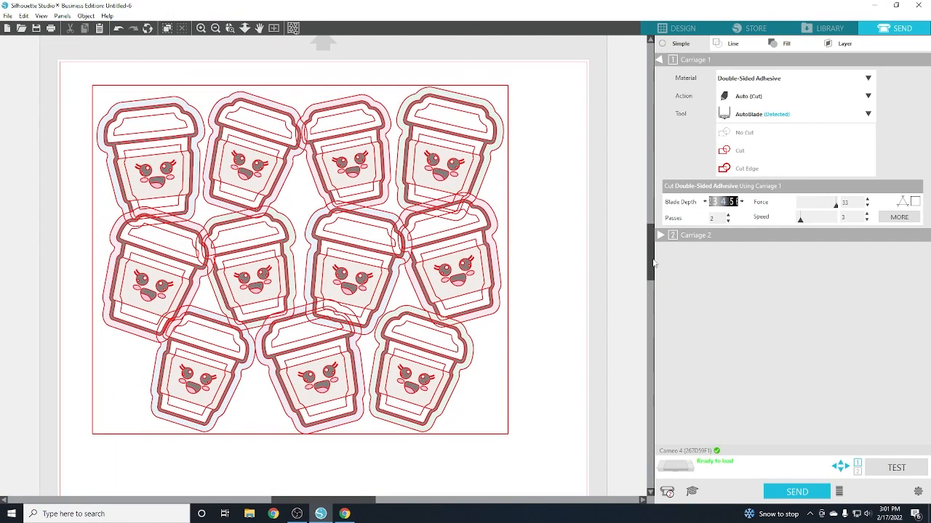
left_click(697, 29)
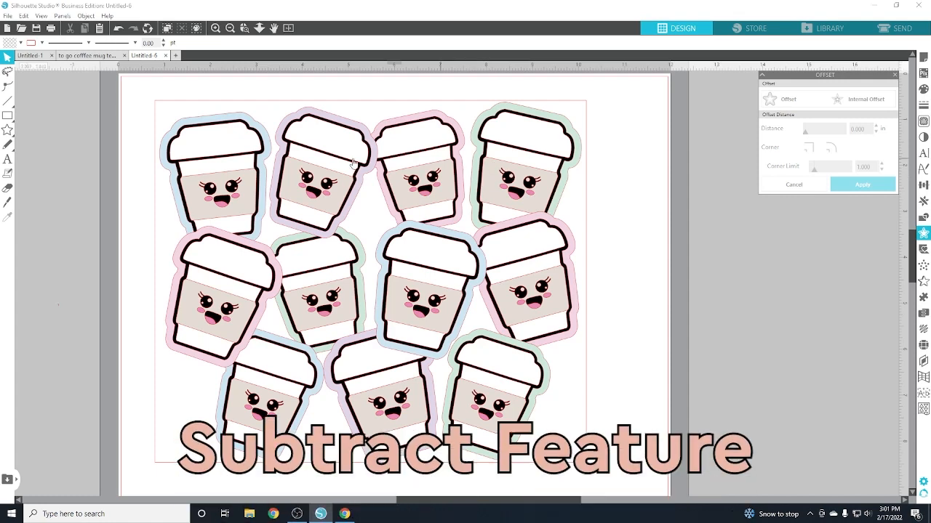
Step: Apply Subtract All to the second row's first pink cup and the top row's first blue cup
left_click(210, 295)
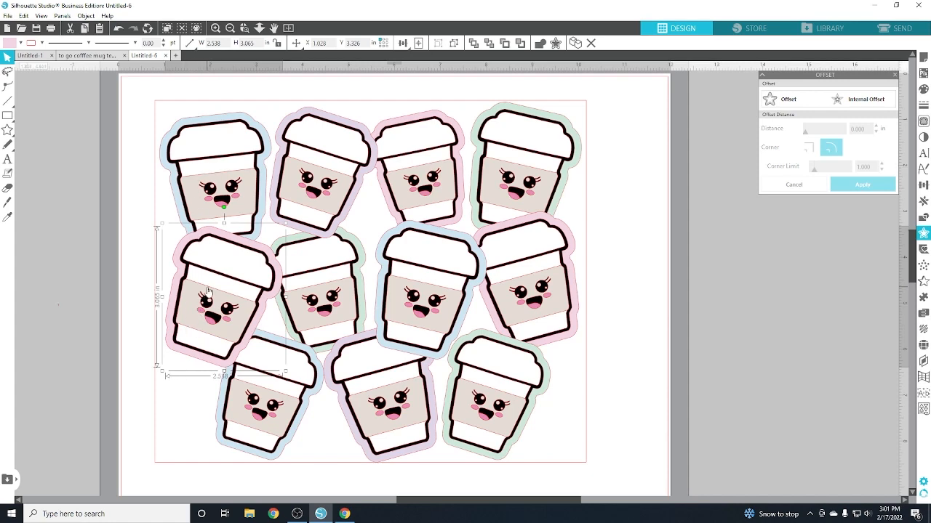
left_click(219, 188, "shift")
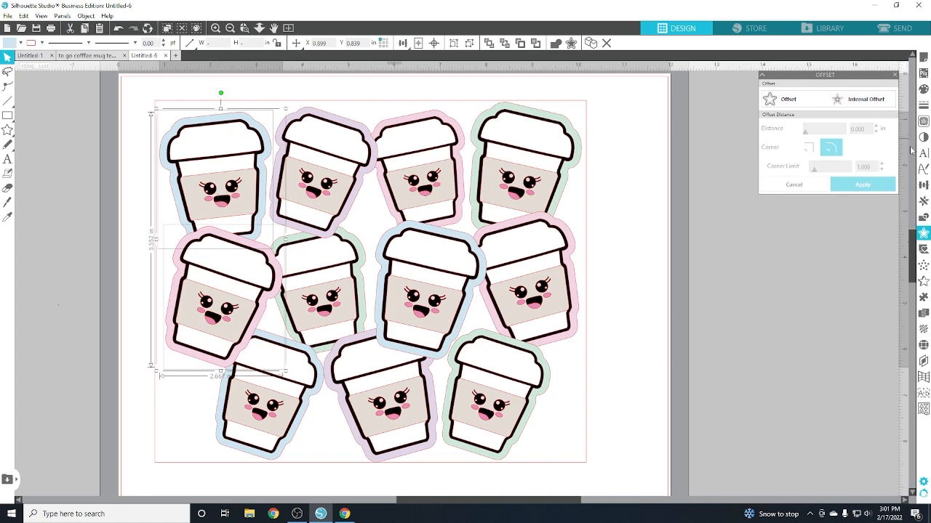
left_click(923, 216)
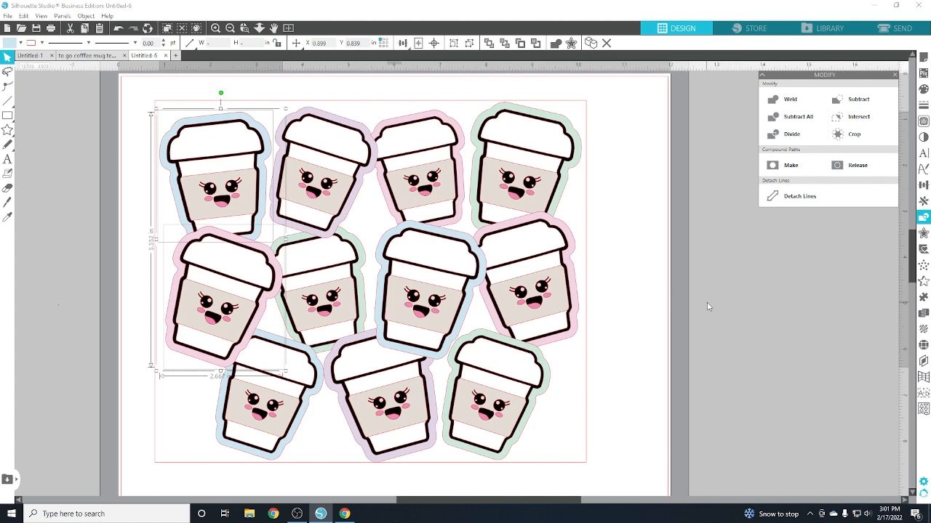
Step: Move the second row's first pink cup down to check the cut in the blue cup, and undo the move
left_click_drag(219, 258, 206, 297)
left_click(183, 243)
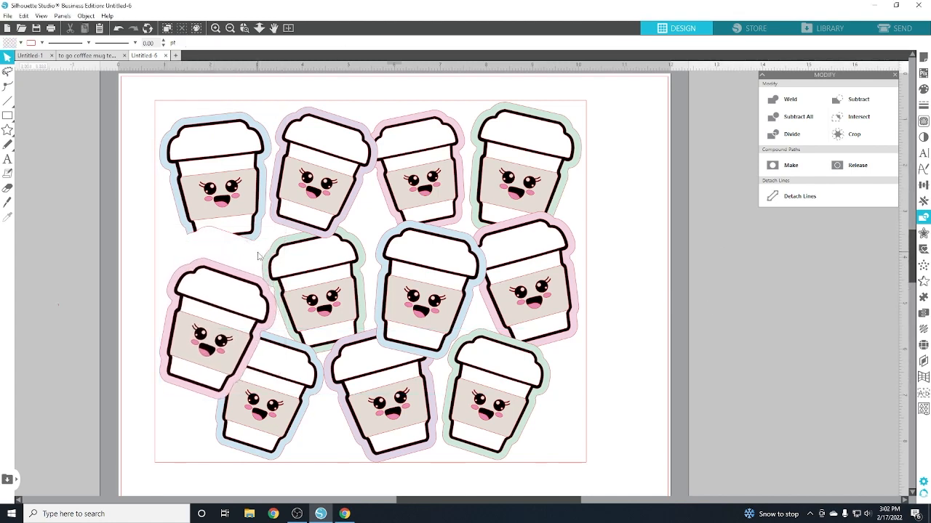
key("ctrl+z")
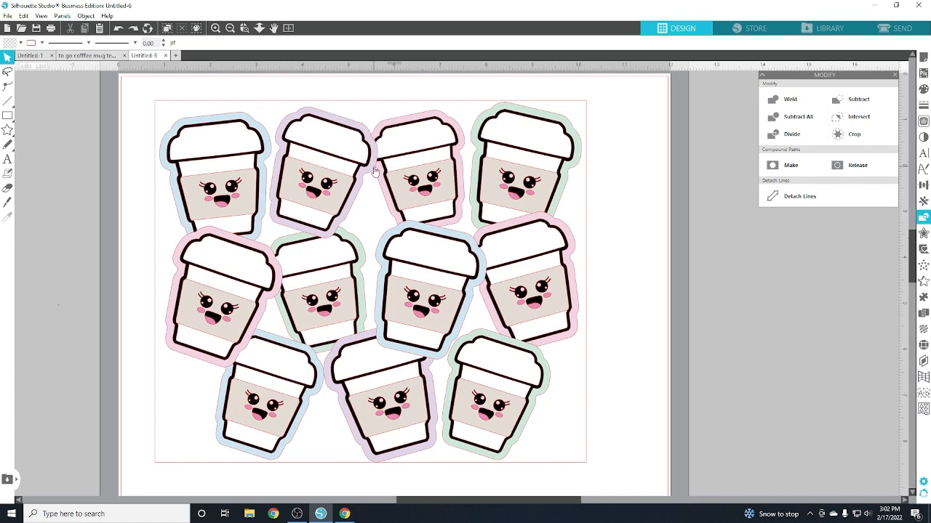
Step: Apply Subtract All to the top row's lavender cup and the neighbouring pink cup
left_click(337, 176)
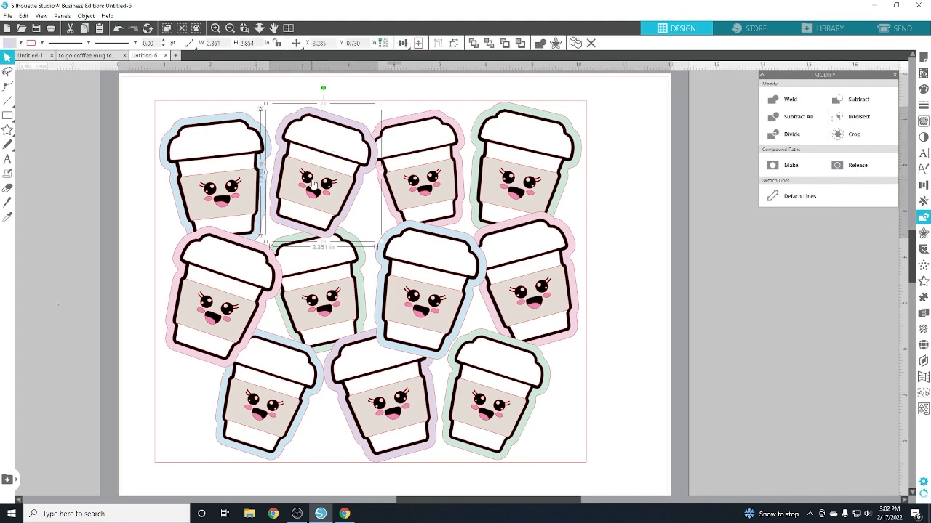
left_click(445, 183, "shift")
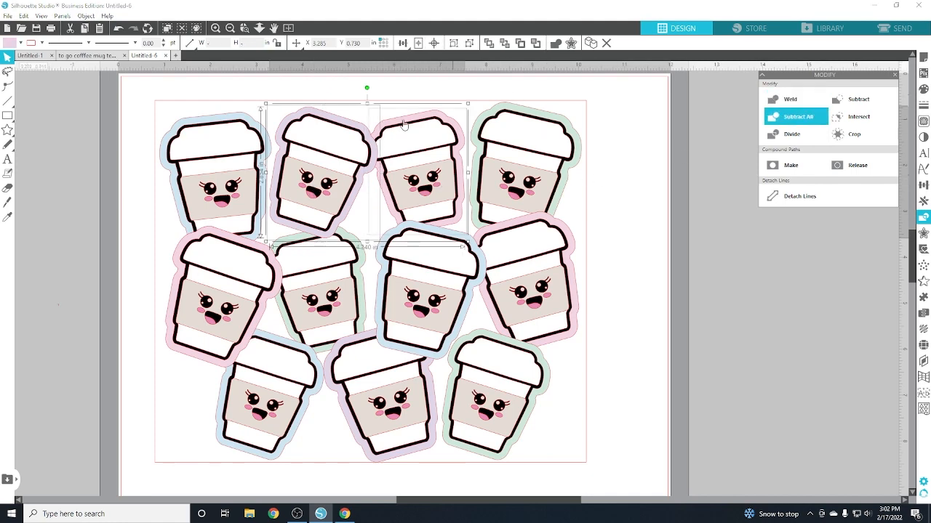
left_click(627, 248)
Step: Apply Subtract All to the top row's lavender cup and the second row's green cup beneath it
left_click(226, 185)
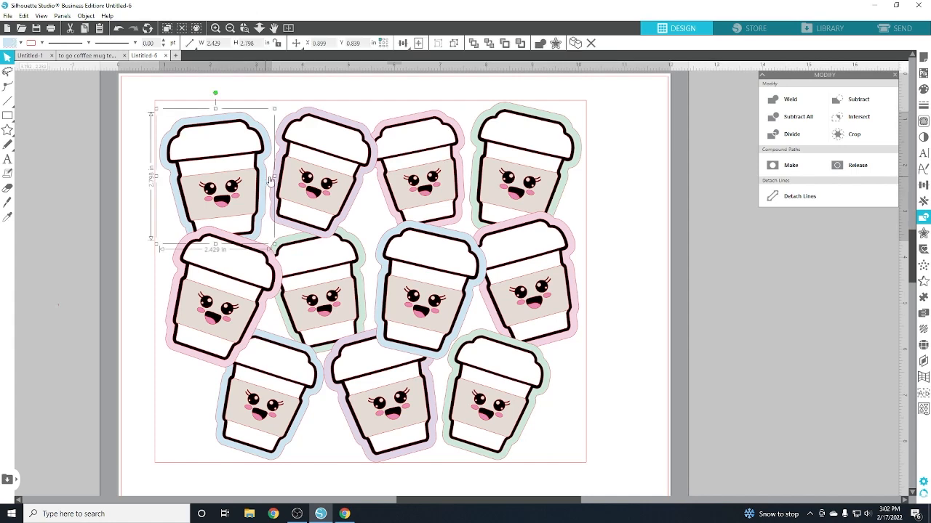
left_click(315, 184)
left_click(339, 300, "shift")
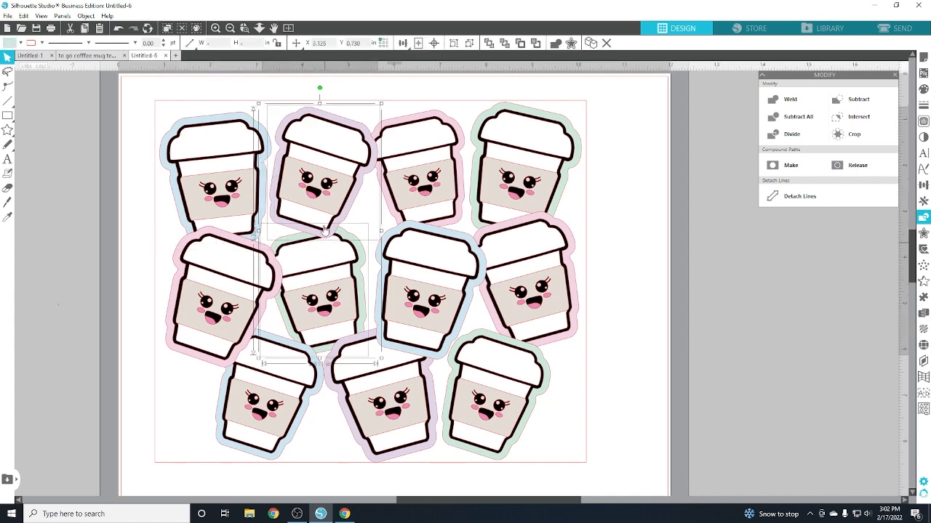
left_click(633, 223)
left_click(265, 171)
left_click(298, 180)
left_click(320, 264, "shift")
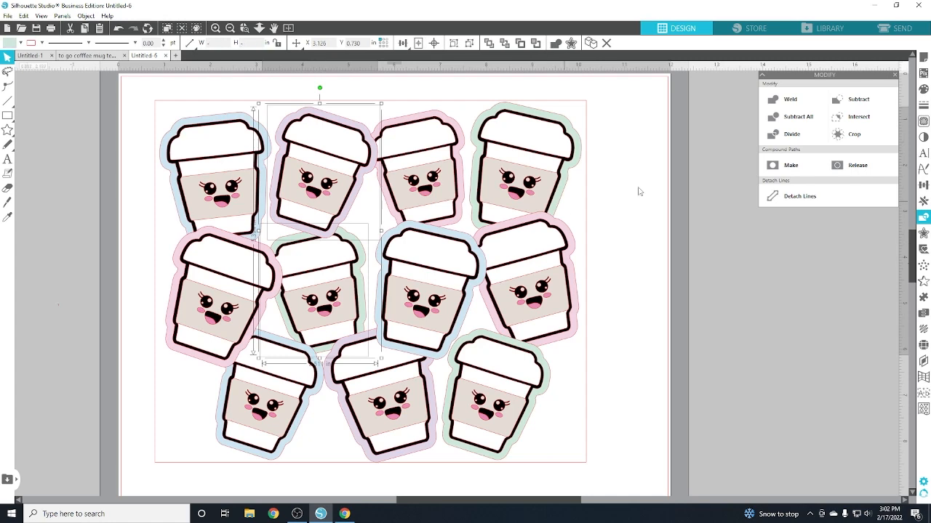
left_click(782, 124)
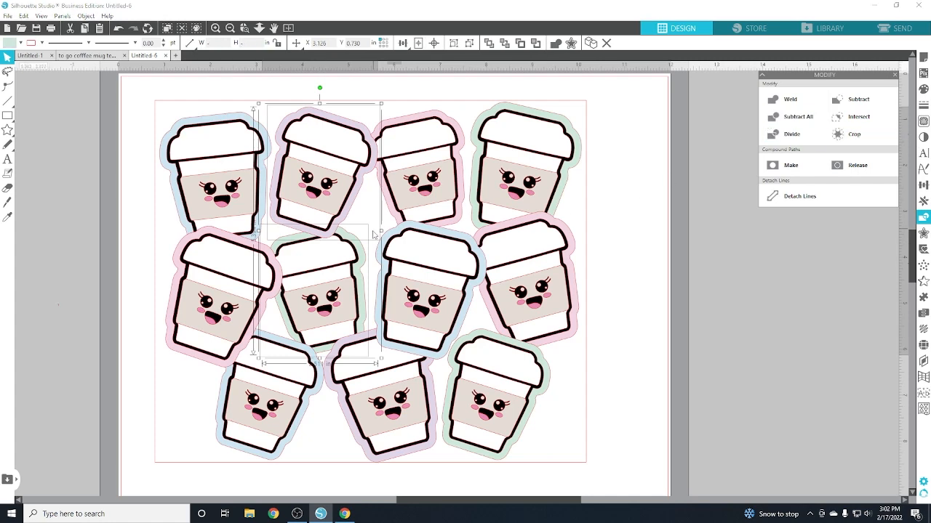
Step: Apply Subtract All to the second row's last pink cup and the top row's last green cup
left_click(522, 254)
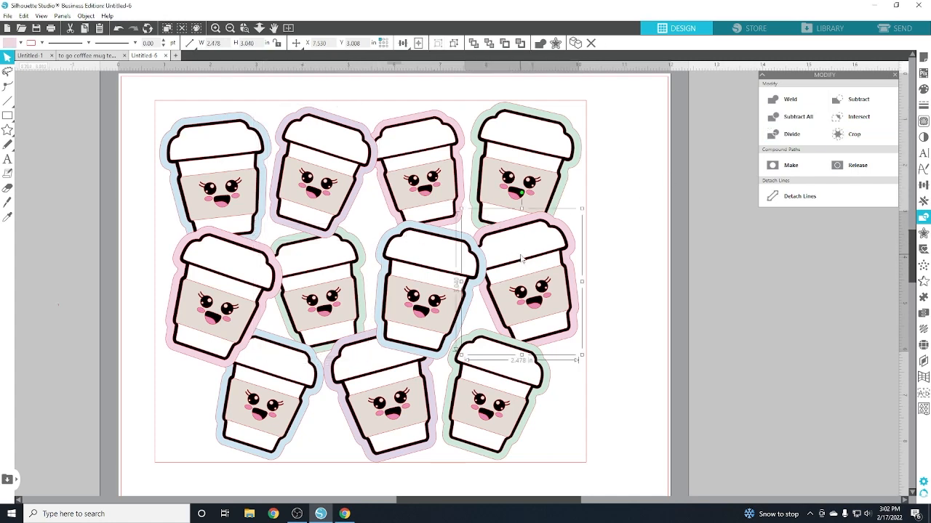
left_click(539, 187, "shift")
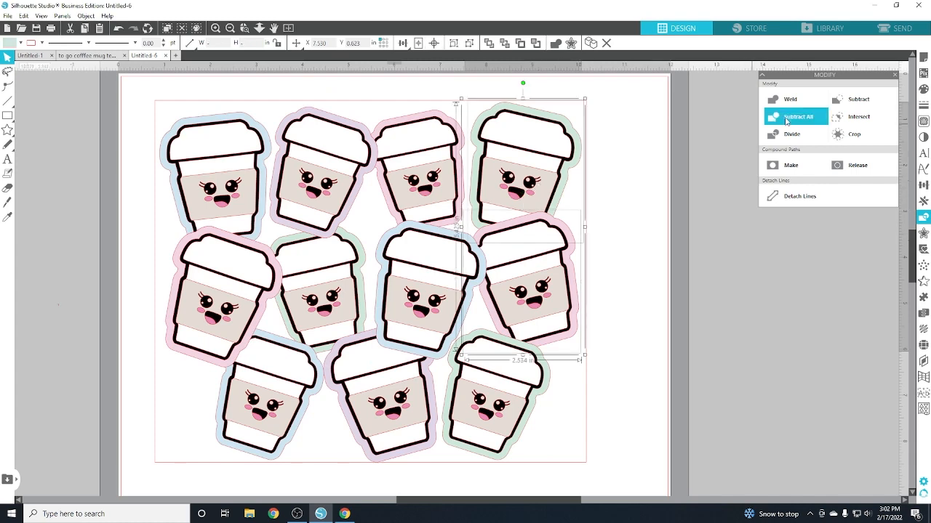
left_click(791, 165)
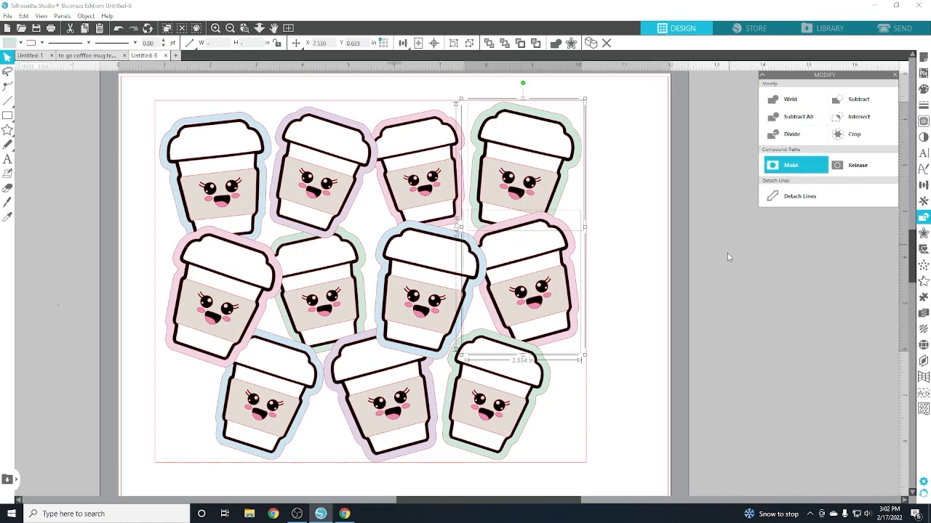
Step: Subtract the second row's blue cup overlaps from the top row's pink cup and the second row's last pink cup with Subtract All
left_click(392, 276)
left_click(425, 168, "shift")
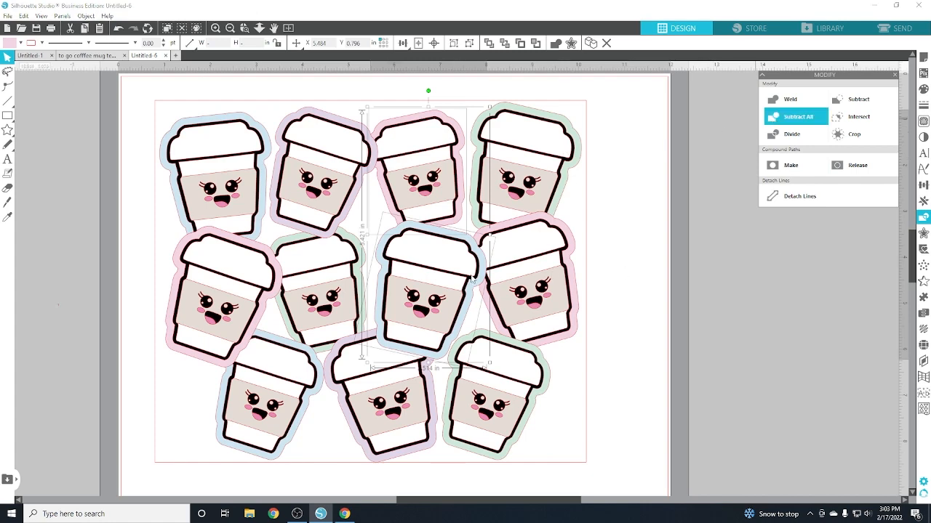
left_click(451, 278)
left_click(541, 273, "shift")
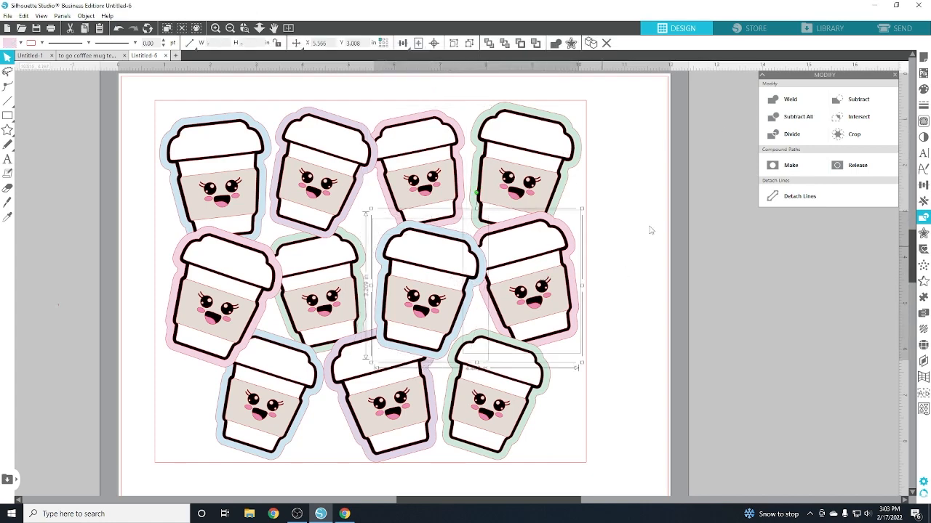
left_click(789, 290)
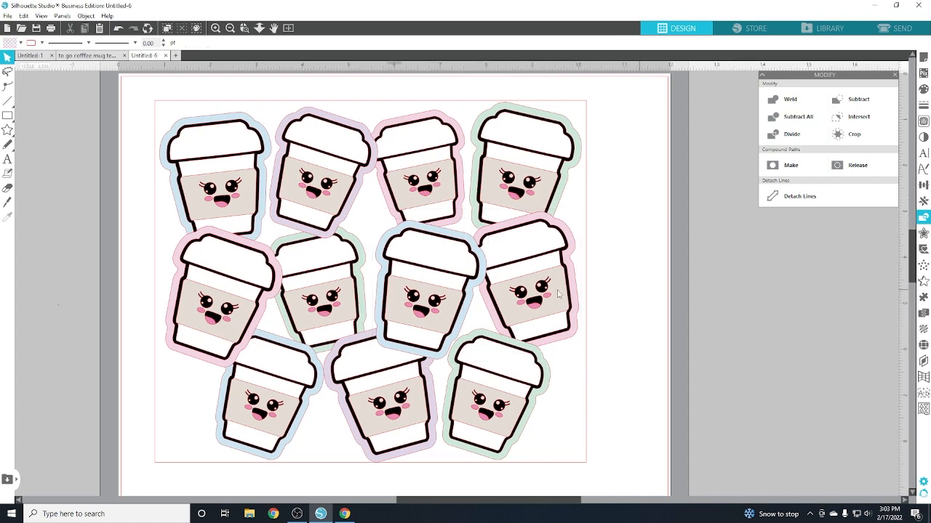
Step: Apply Subtract All to the second row's blue cup and the bottom row's lavender cup
left_click(442, 305)
left_click(398, 389, "shift")
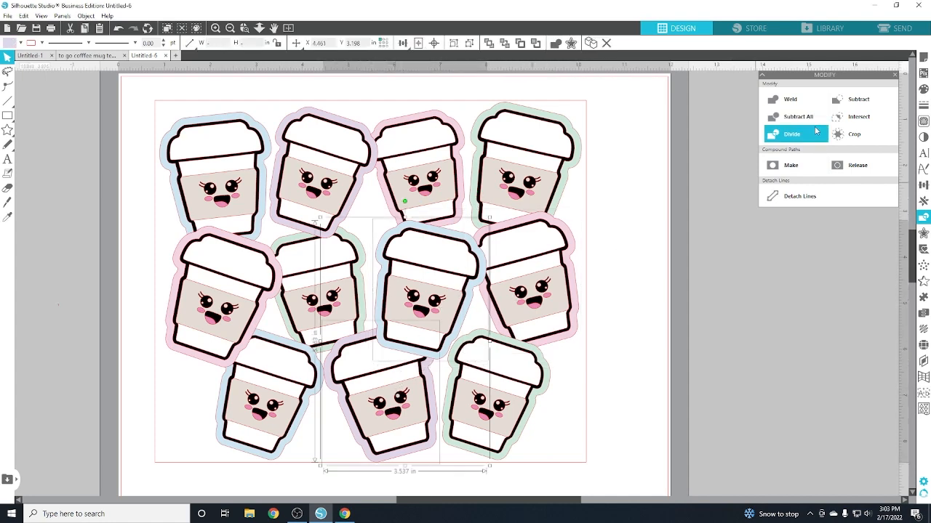
left_click(778, 281)
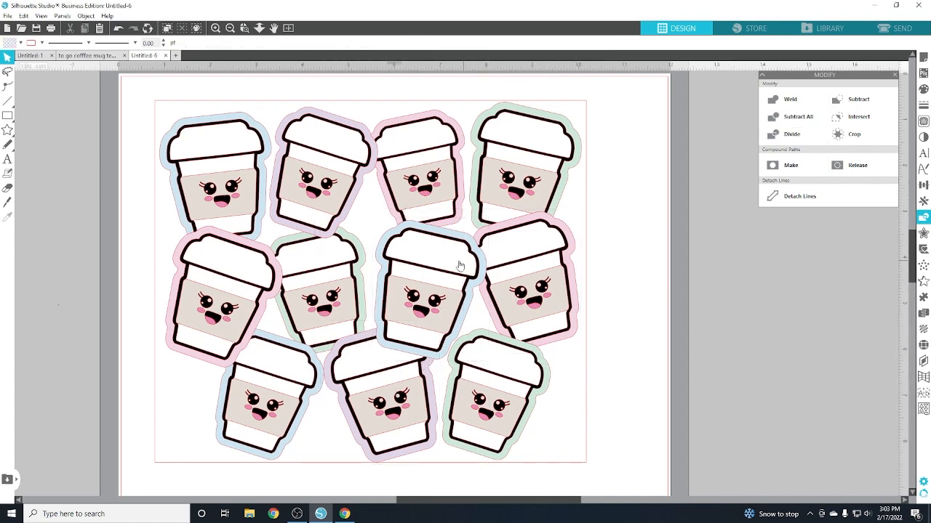
Step: Undo the move that shifted the top row's last green cup away from the pink cup beneath it
left_click(279, 381)
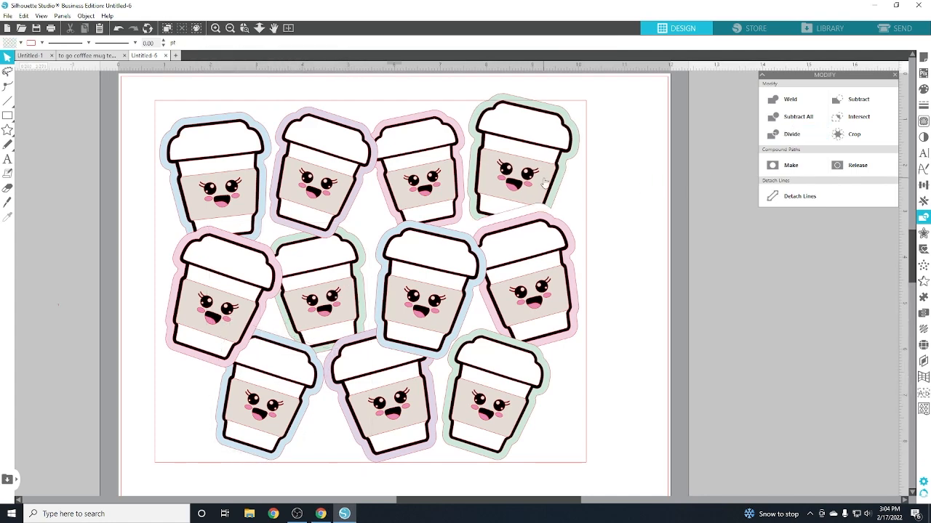
key("ctrl+z")
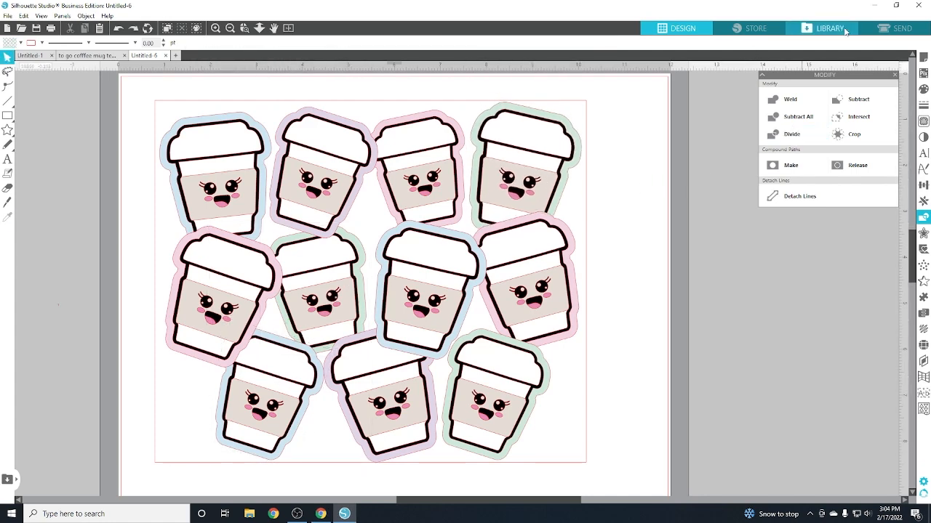
Step: Examine the subtracted cut lines in the Send preview, especially around the bottom row's green cup, and return to the design
left_click(894, 27)
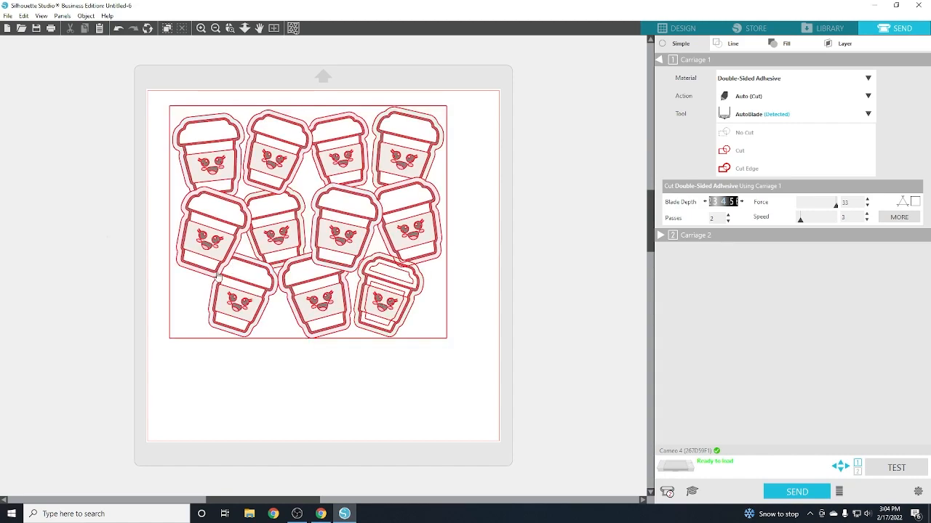
left_click(200, 28)
left_click(201, 28)
left_click(200, 28)
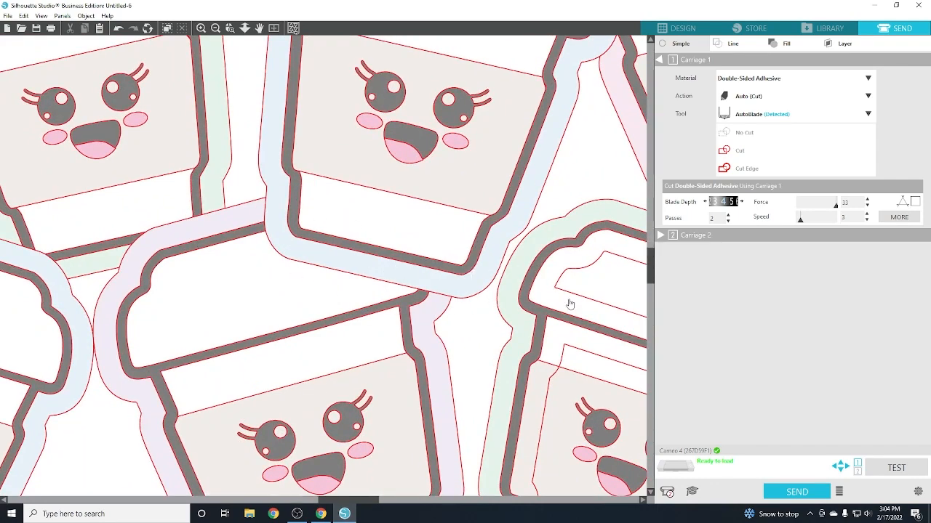
scroll(570, 304, "down", 5)
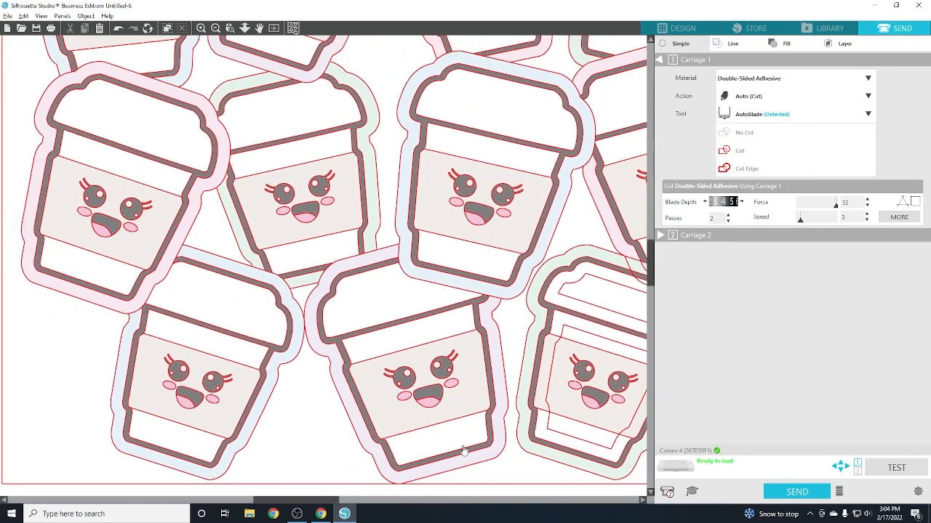
scroll(463, 449, "down", 3)
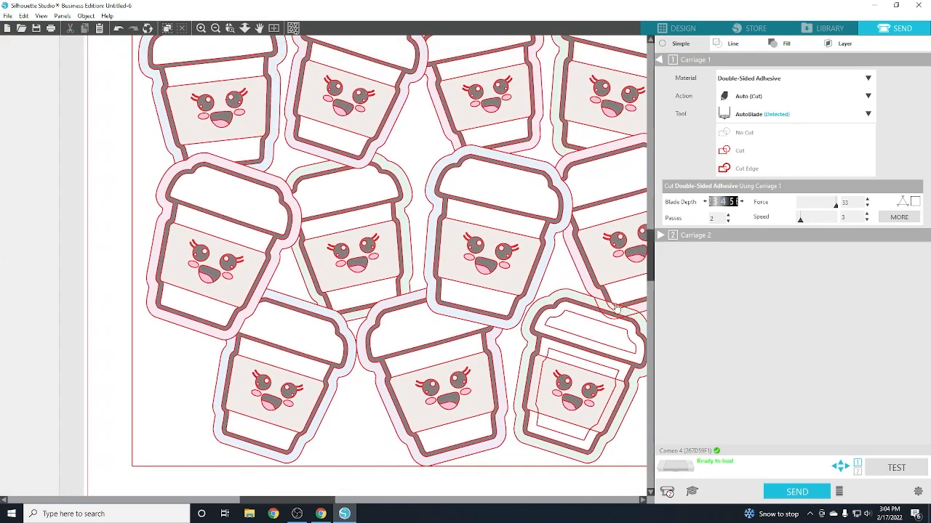
left_click(677, 30)
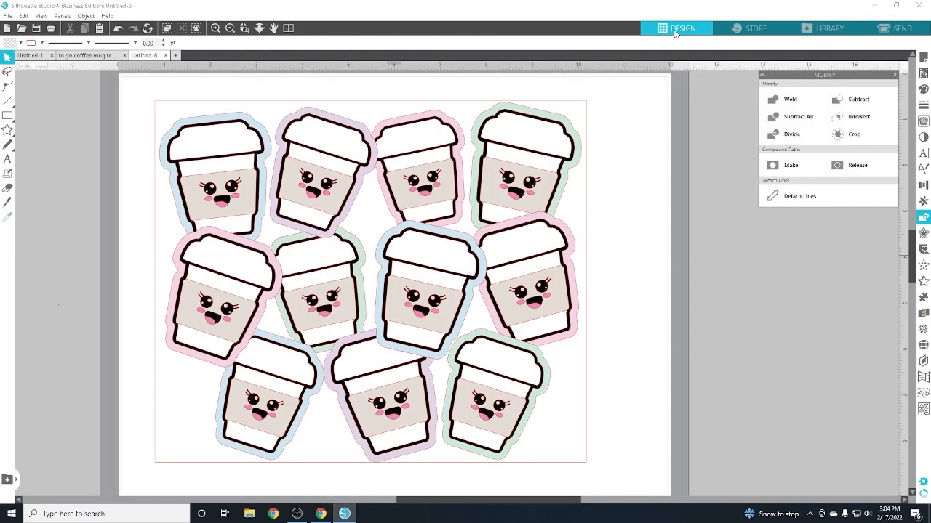
left_click(520, 357)
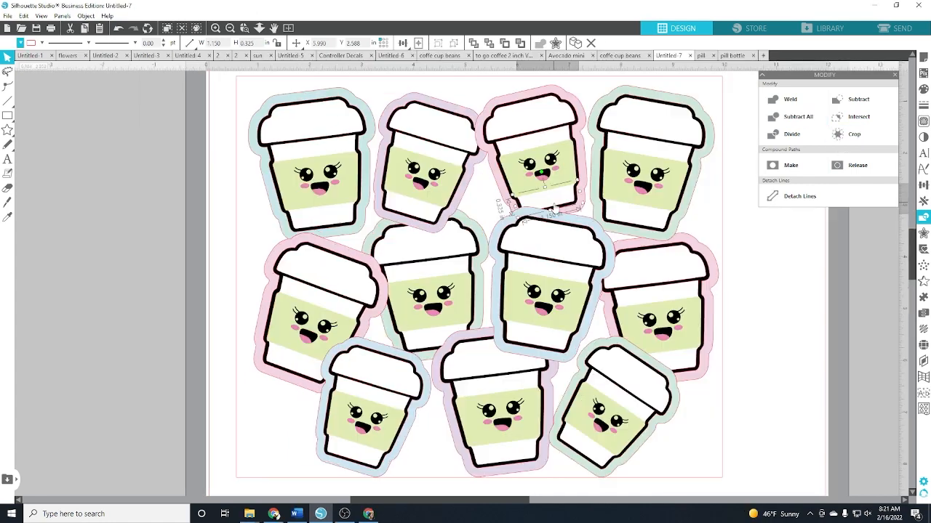
Step: Select all the coffee cups with their offset borders and the surrounding rectangle, and move them together off the mat
left_click(578, 166)
left_click(7, 217)
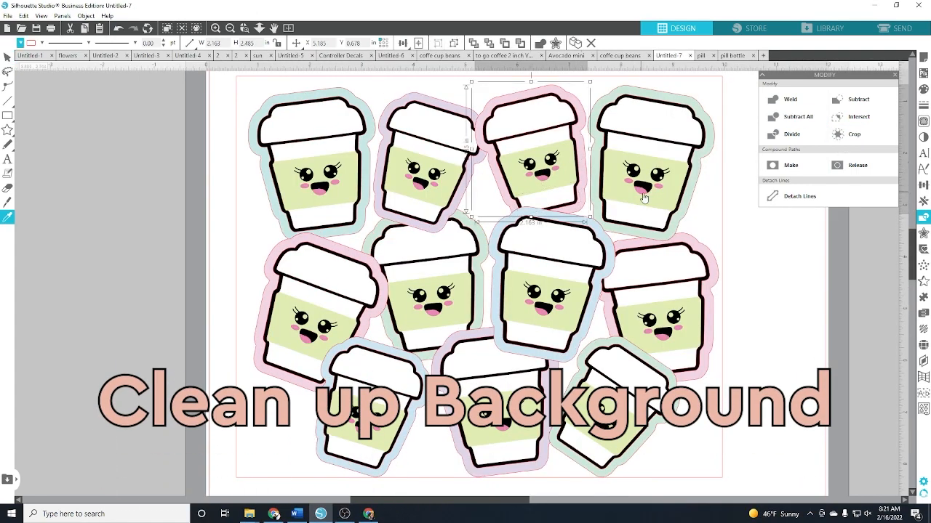
left_click(646, 217)
left_click(646, 221)
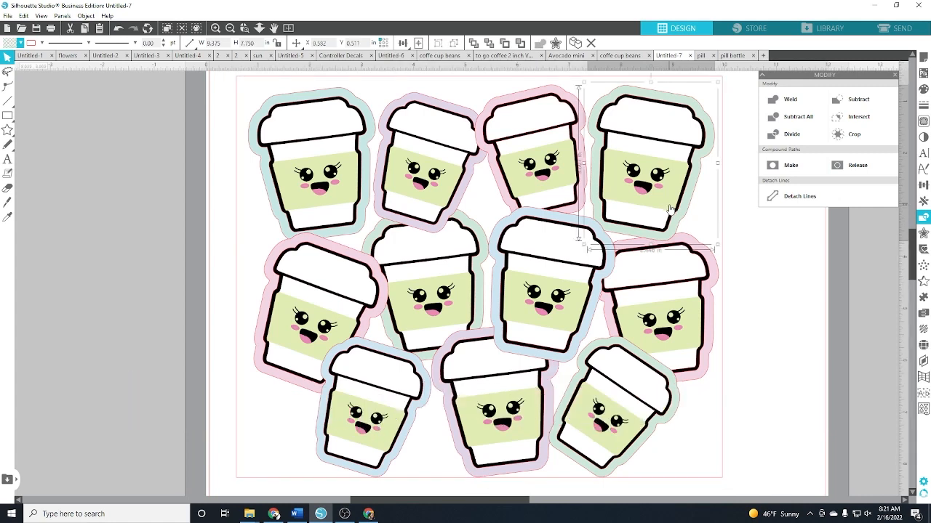
left_click(566, 197, "shift")
left_click(565, 240, "shift")
left_click(646, 313, "shift")
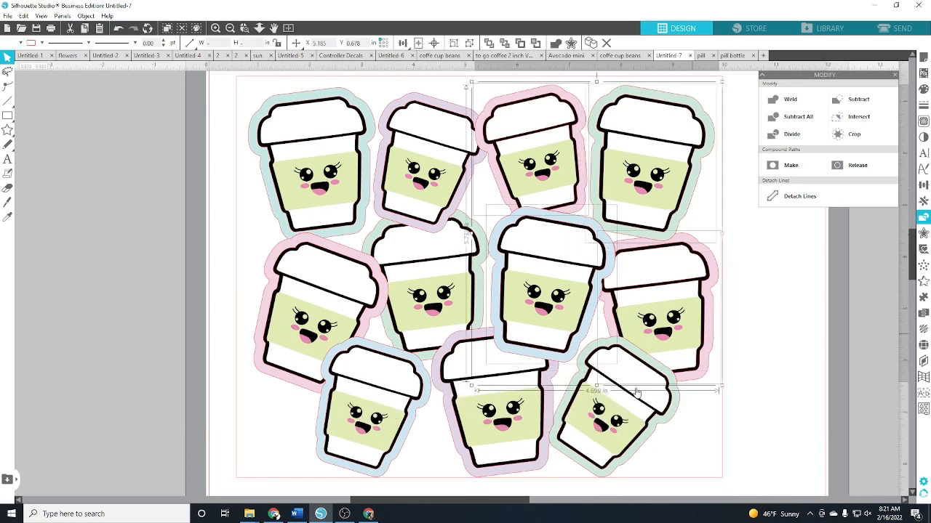
left_click(637, 393, "shift")
left_click(533, 433, "shift")
left_click(366, 415, "shift")
left_click(325, 327, "shift")
left_click(399, 280, "shift")
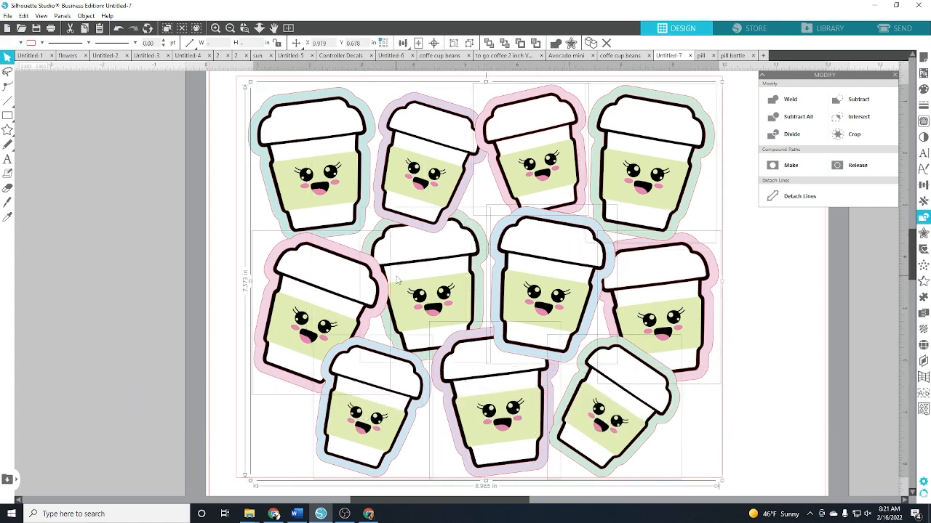
left_click(354, 176, "shift")
scroll(450, 282, "down", 4)
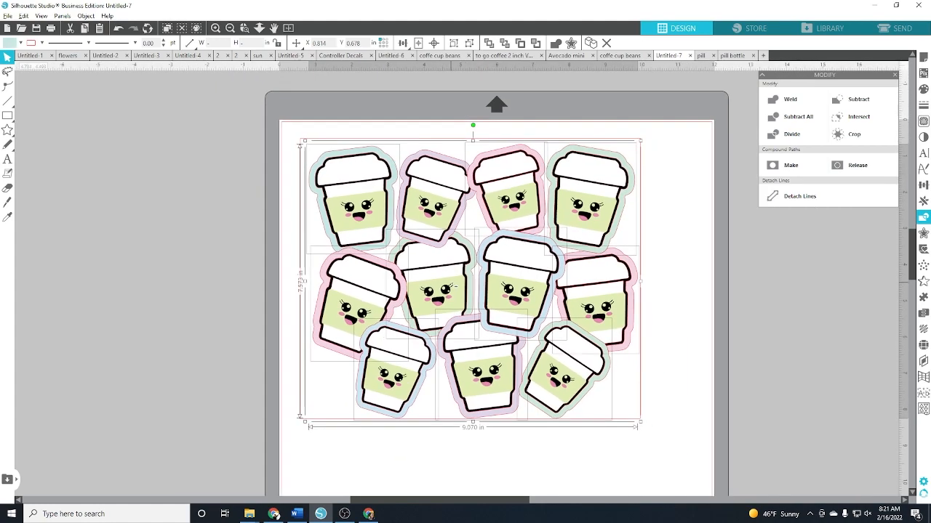
left_click_drag(491, 280, 166, 195)
left_click(7, 217)
key("ctrl+z")
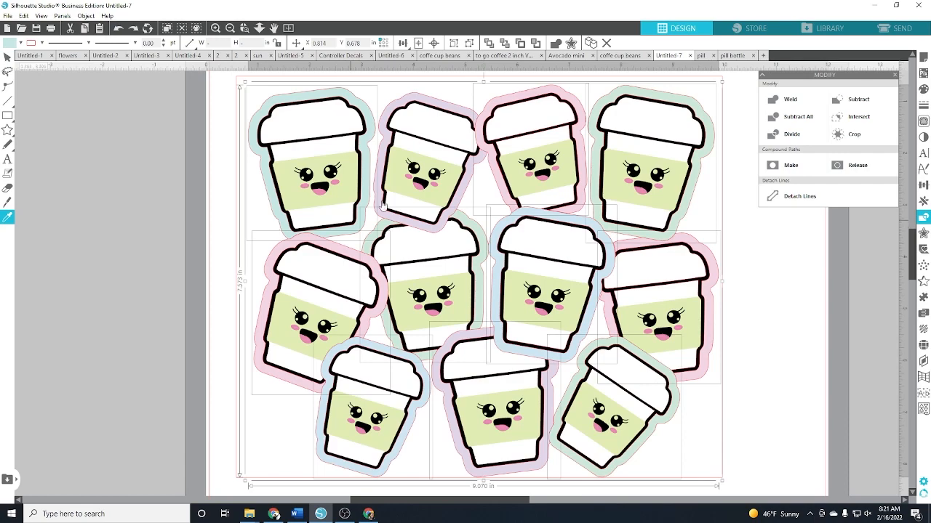
key("Escape")
left_click_drag(368, 186, 6, 185)
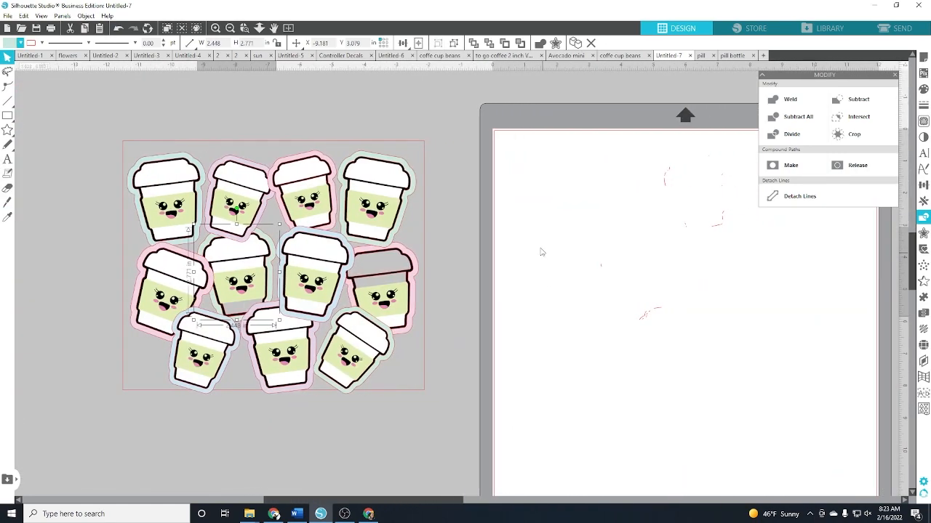
Step: Delete the stray line fragments left on the page and move the whole cup design back onto the mat
left_click_drag(547, 138, 861, 401)
key("Delete")
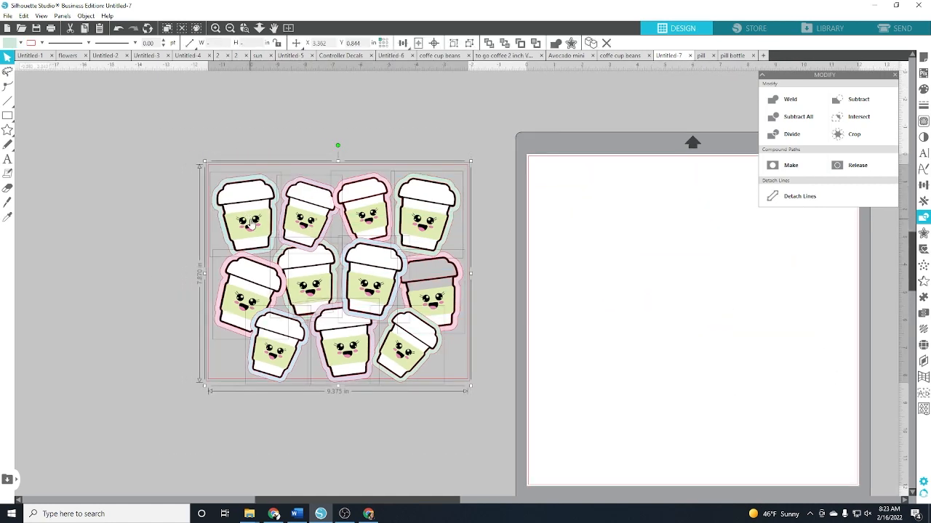
left_click_drag(250, 219, 559, 225)
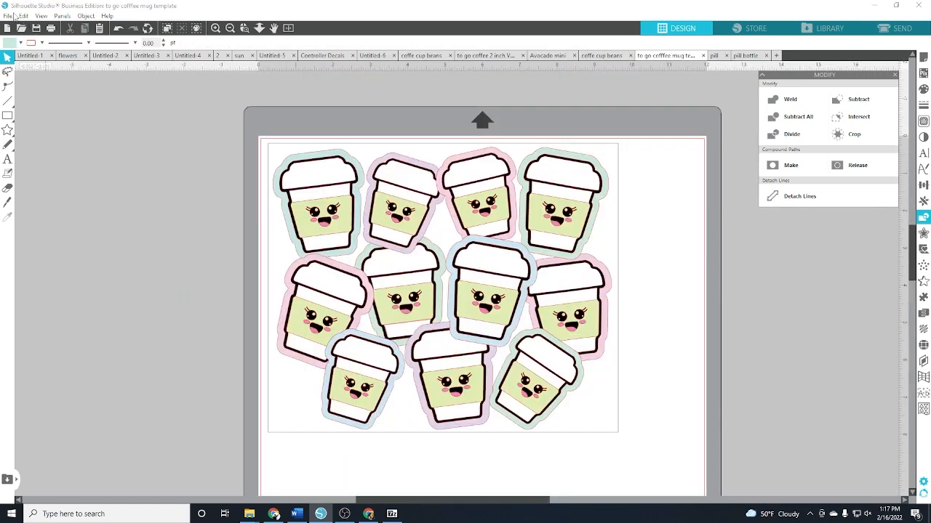
Step: Save a copy of the cup template as an SVG file in the coffee cup burst folder
left_click(9, 15)
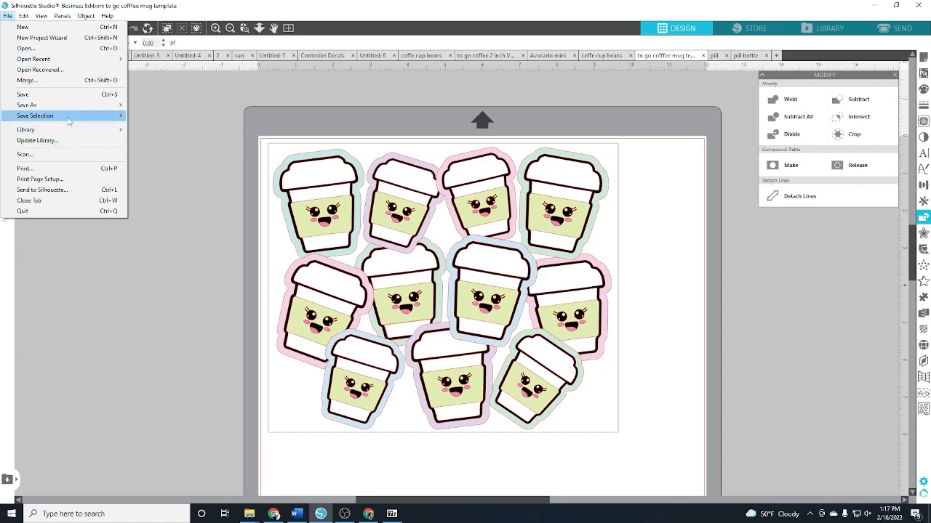
mouse_move(77, 106)
left_click(173, 107)
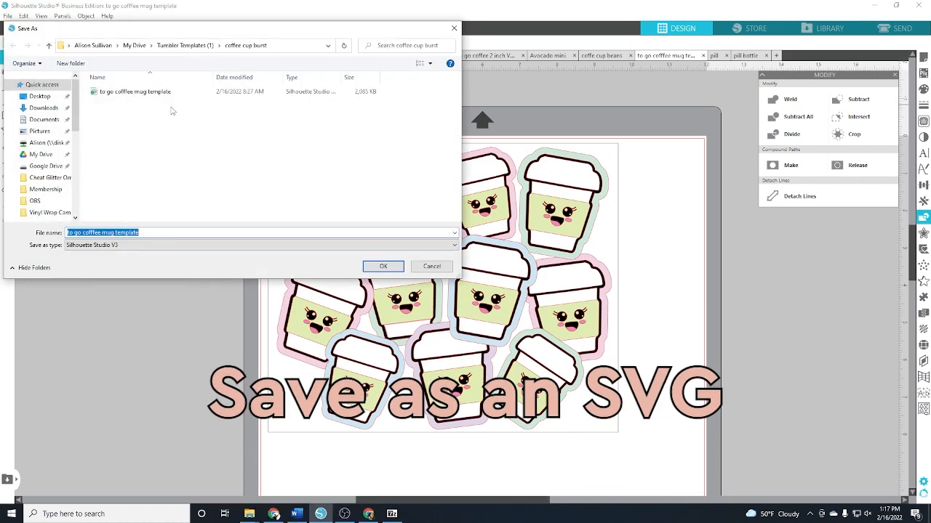
left_click(142, 246)
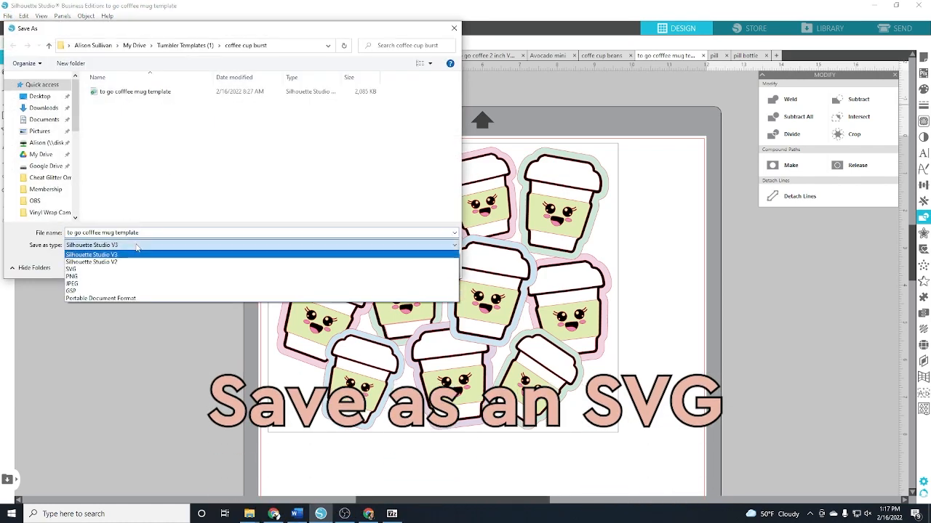
left_click(101, 269)
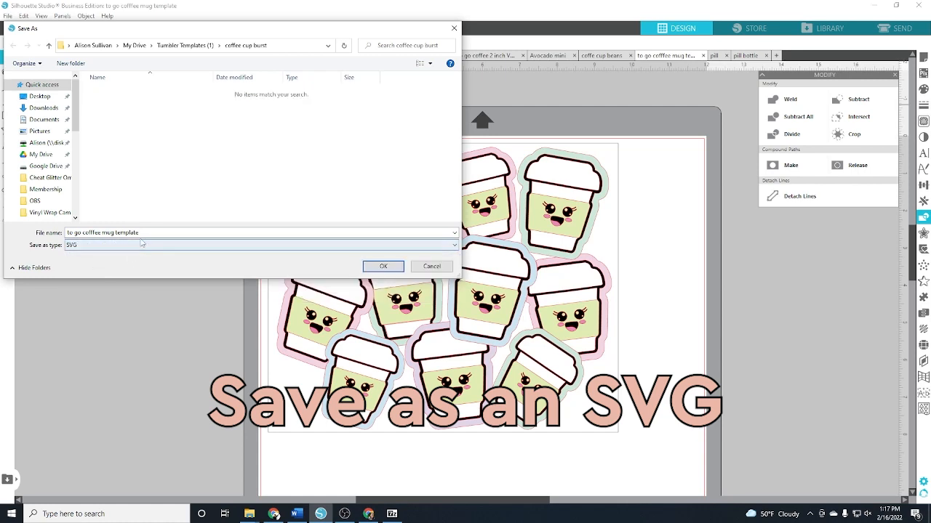
left_click(393, 267)
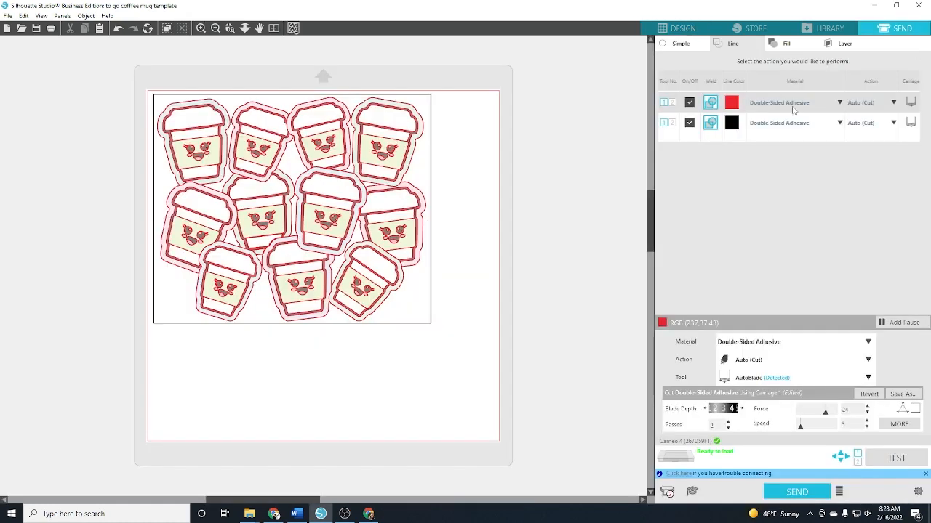
Step: Set the red cut line's material to Double Sided Sheet Kiss Cut
left_click(840, 102)
scroll(778, 301, "down", 10)
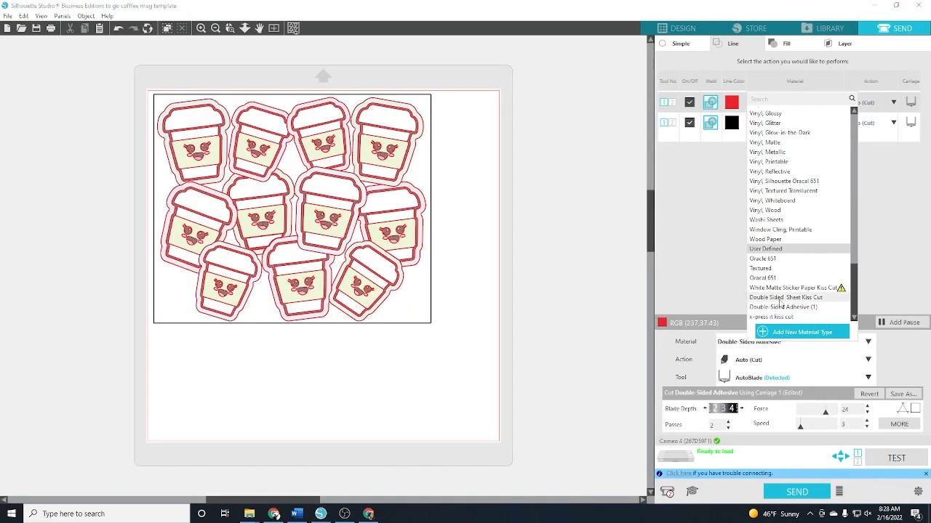
left_click(781, 298)
Step: Set the red cut line's material to x-press it kiss cut and close the material settings
left_click(839, 102)
scroll(796, 305, "down", 15)
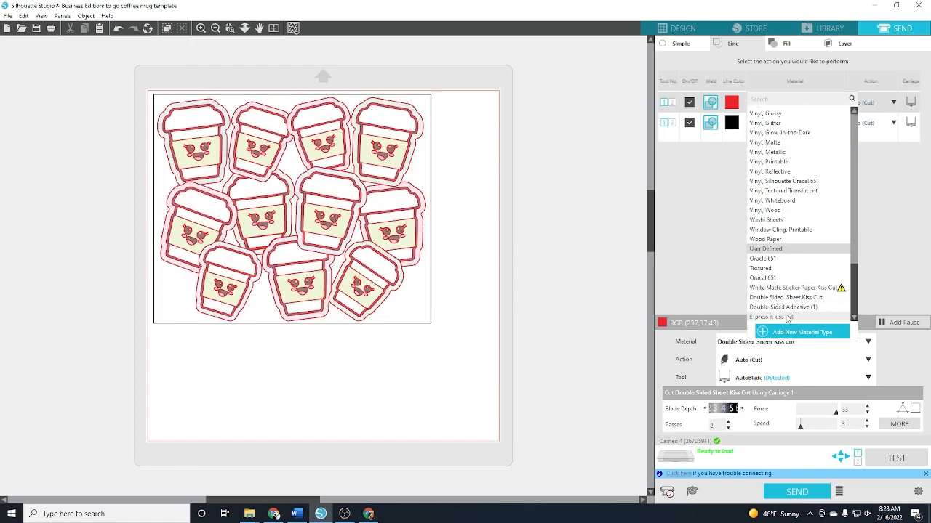
left_click(788, 318)
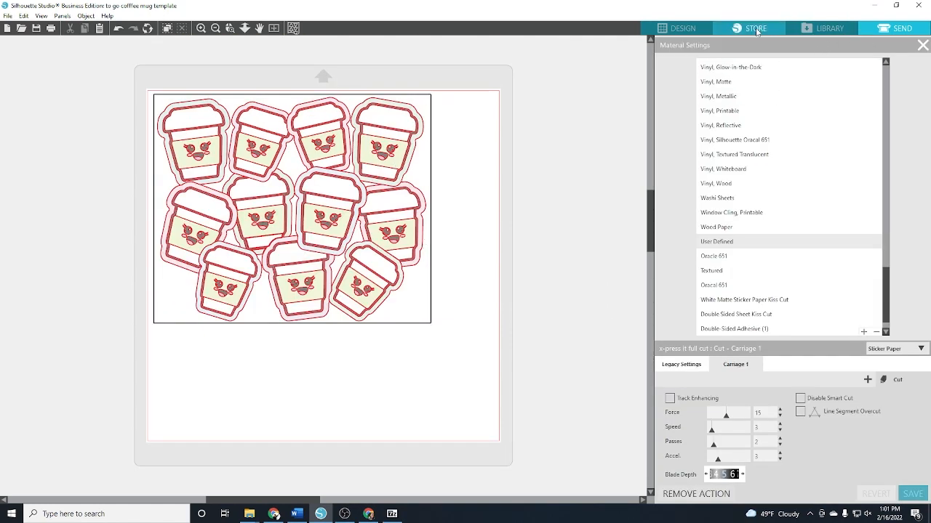
left_click(923, 45)
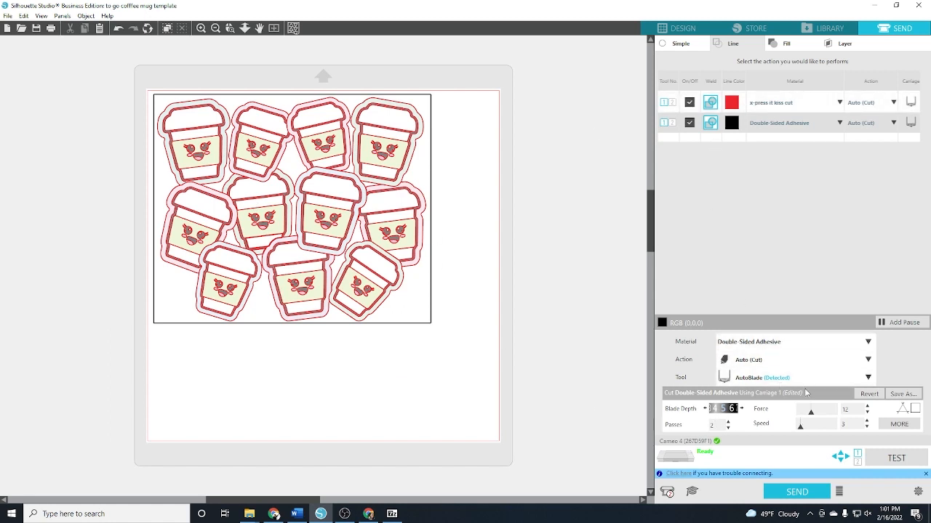
Step: Set the red line's x-press it kiss cut to 1 pass and force 28, and send the job to the cutter
left_click(785, 103)
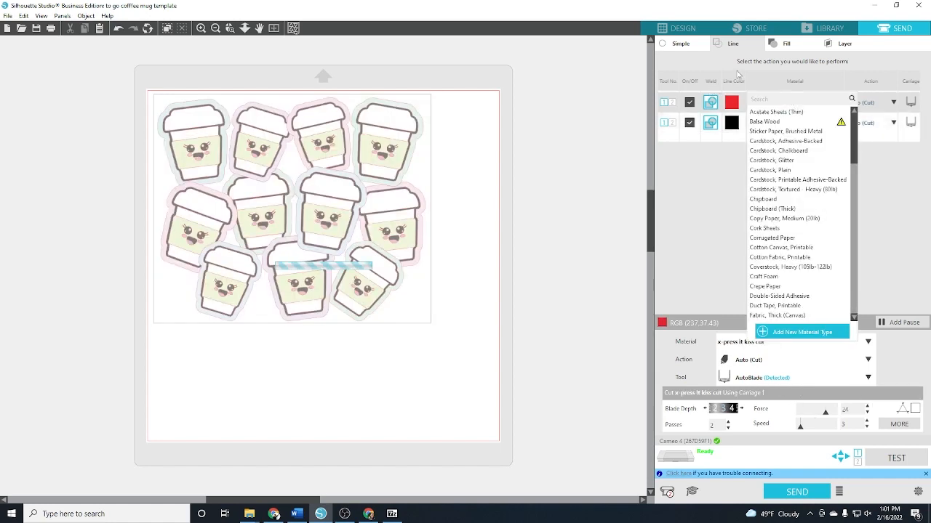
left_click(717, 220)
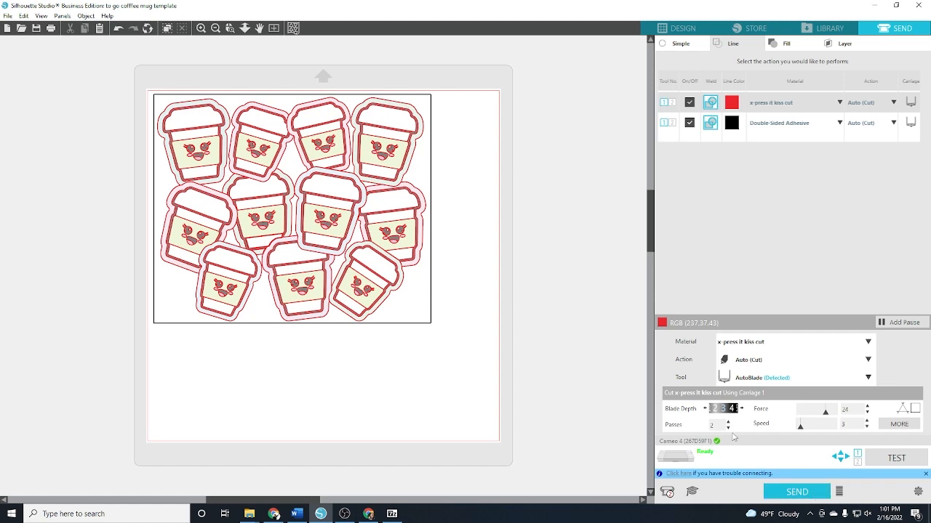
left_click(727, 428)
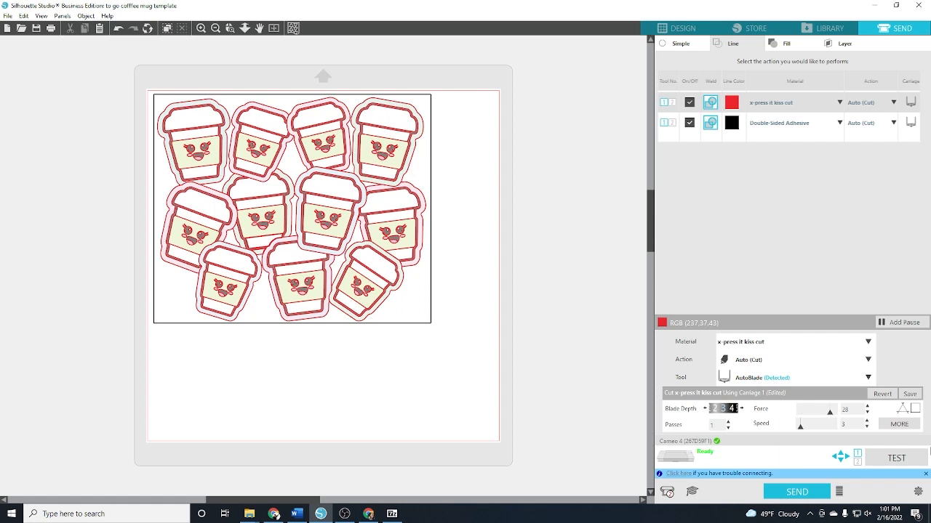
left_click(802, 493)
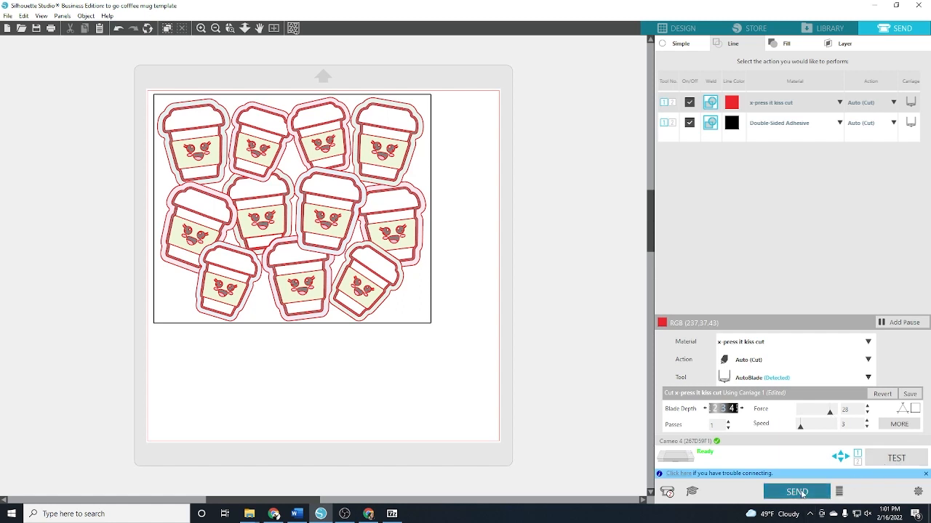